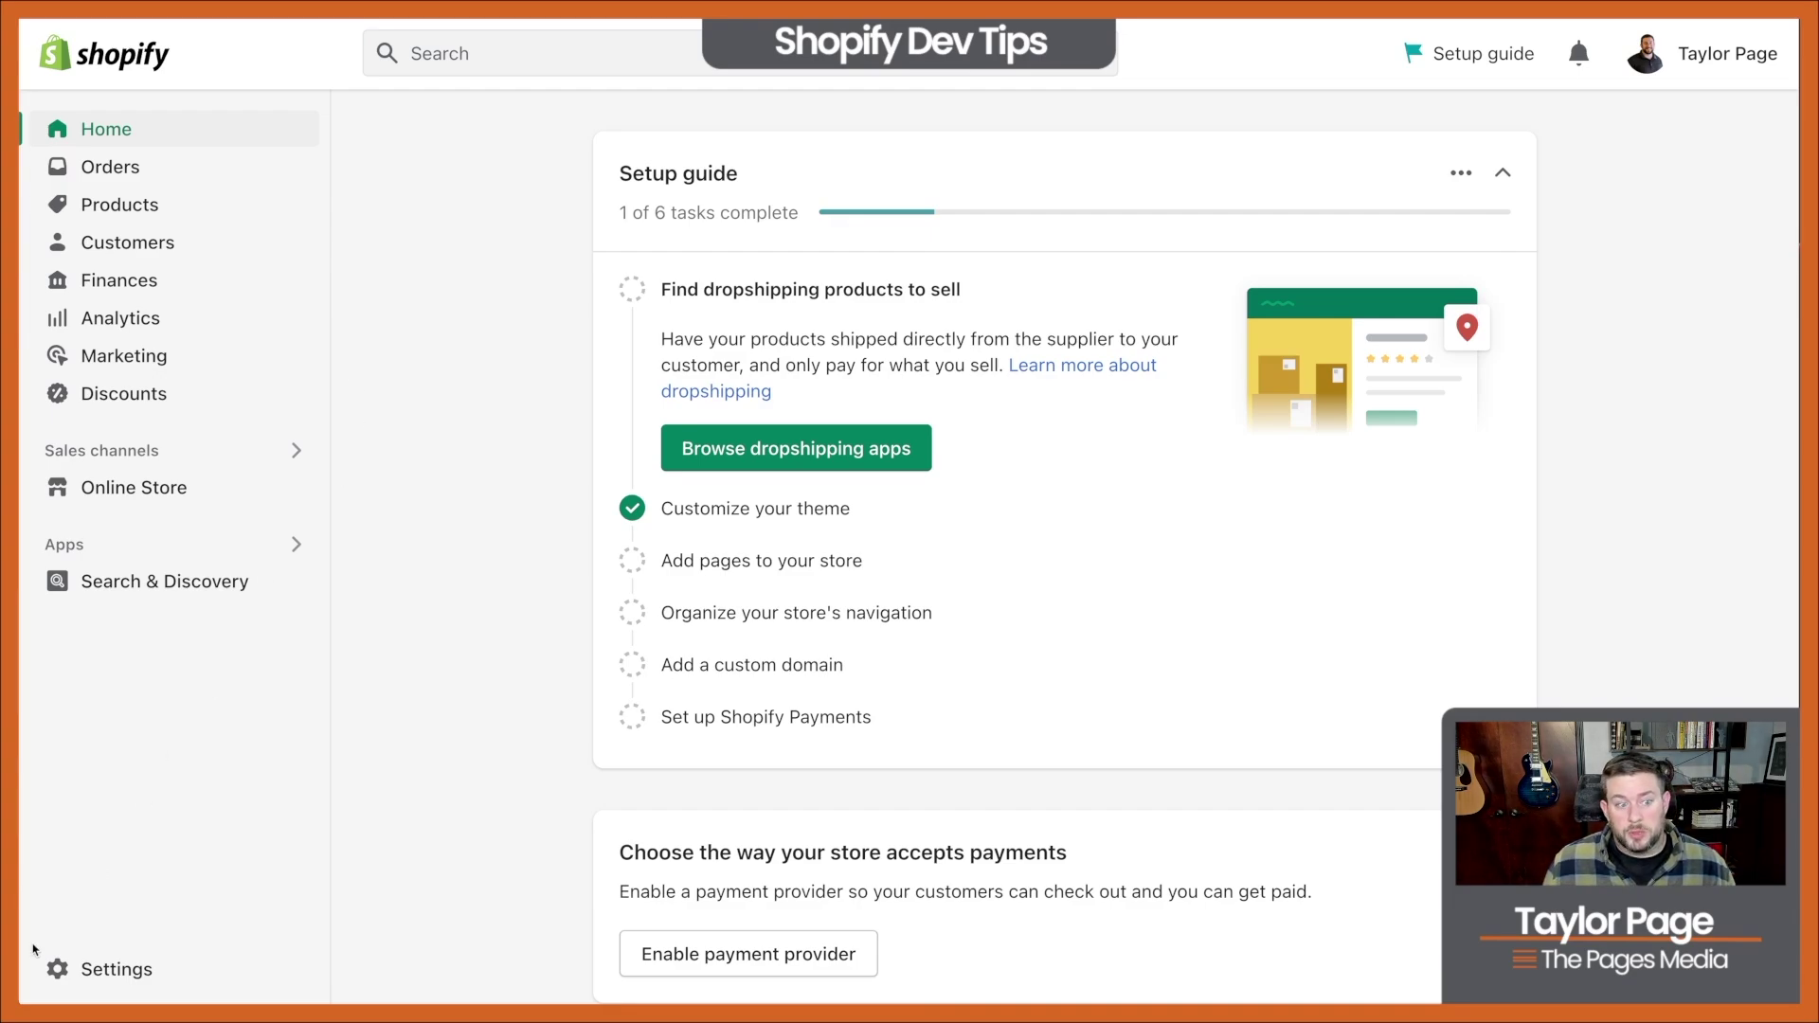
# - Open Settings and go to the Products metafield definitions
pyautogui.click(87, 968)
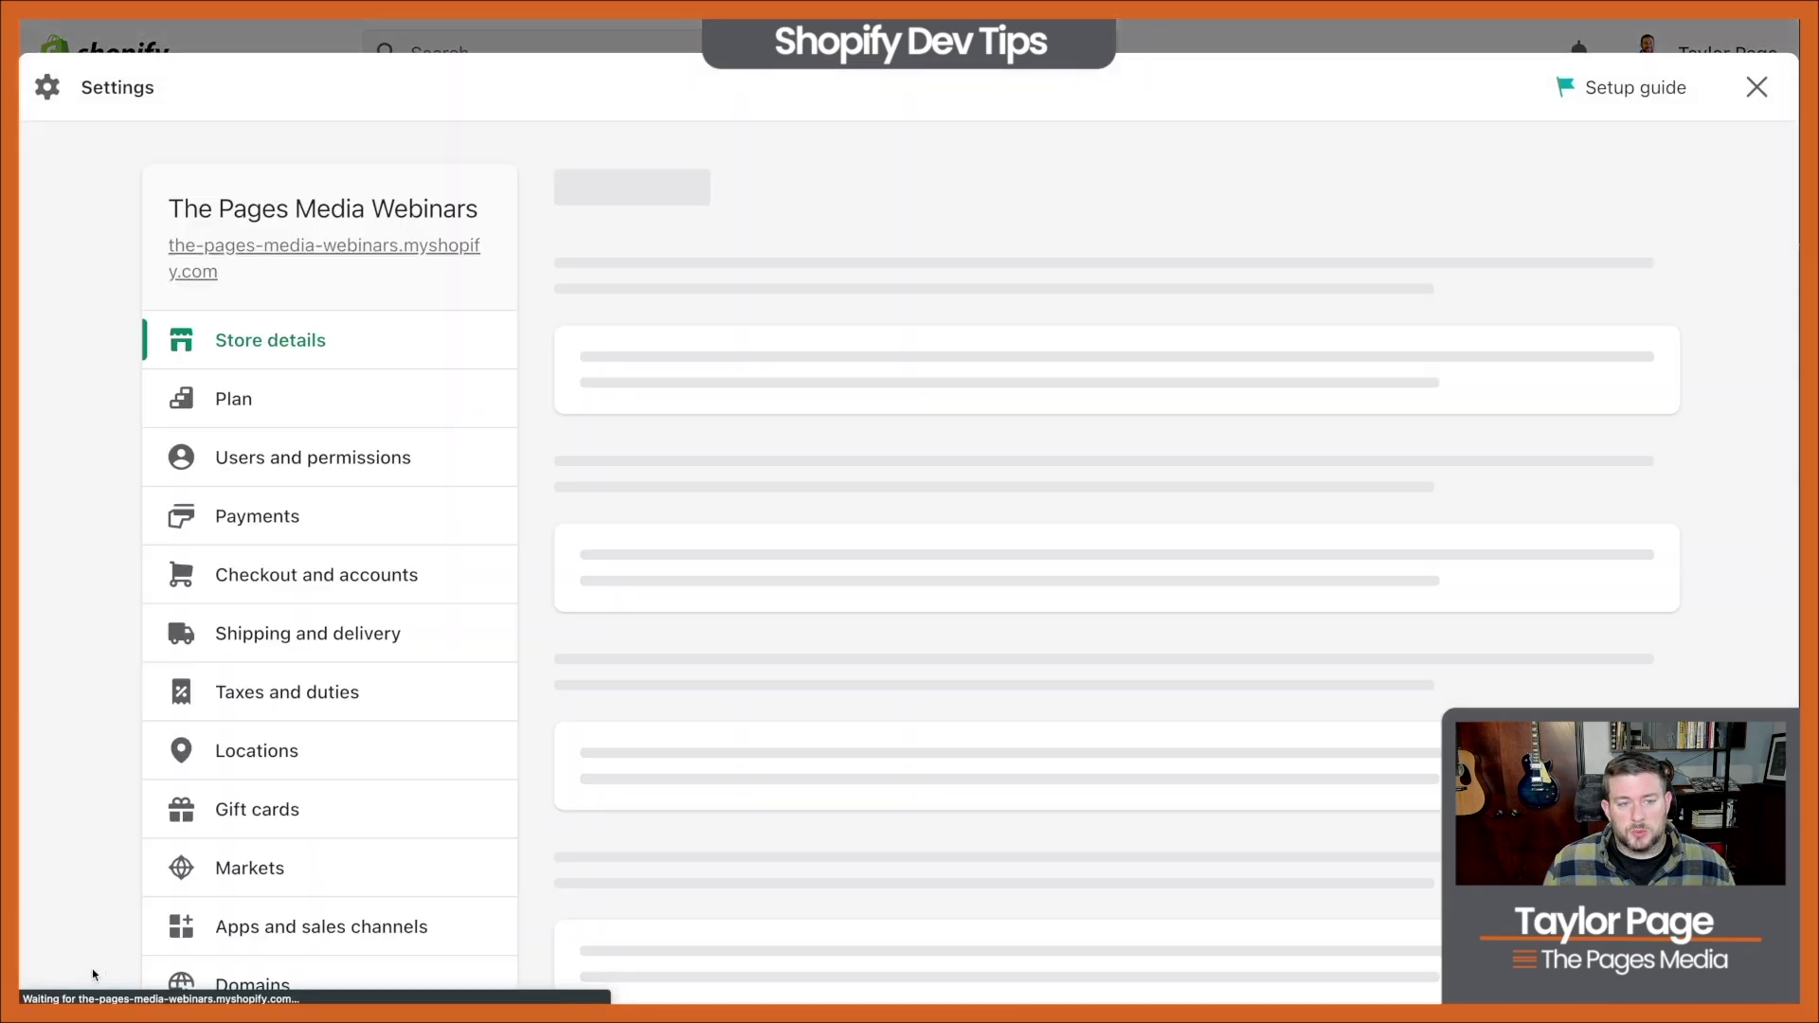
pyautogui.scroll(-1, 357, 621)
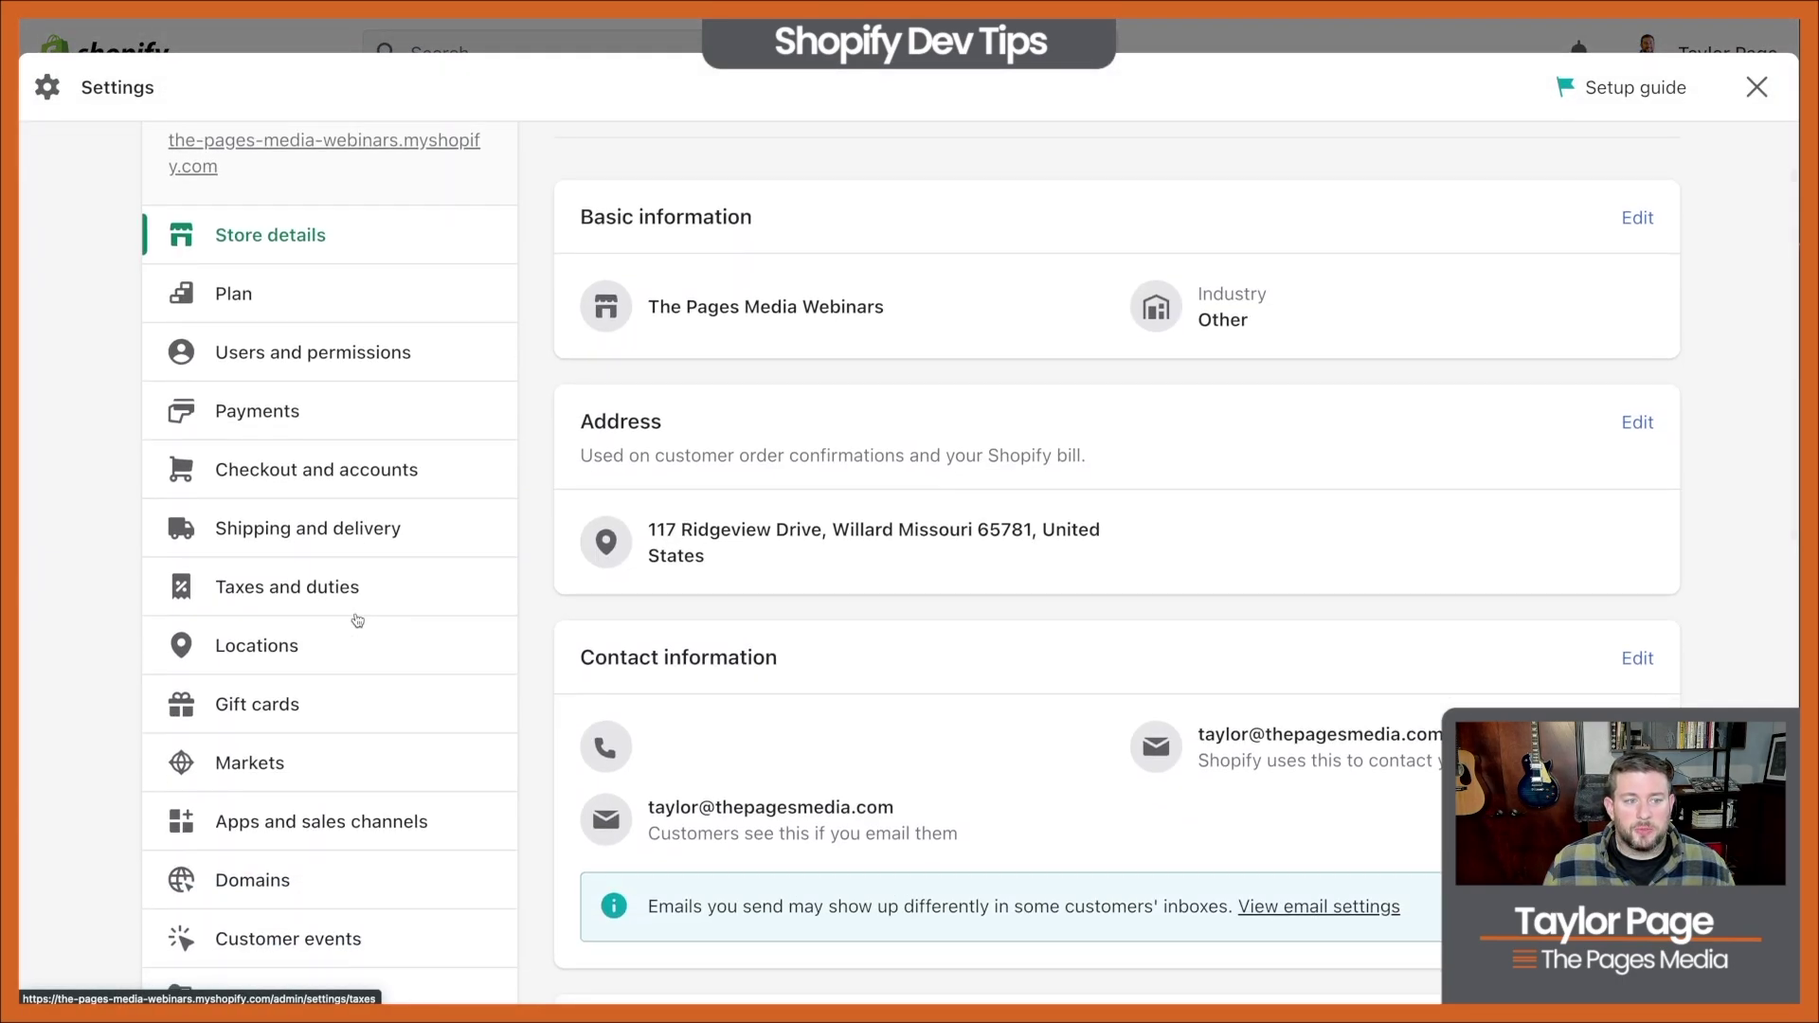
pyautogui.scroll(-2, 348, 686)
pyautogui.scroll(-2, 348, 687)
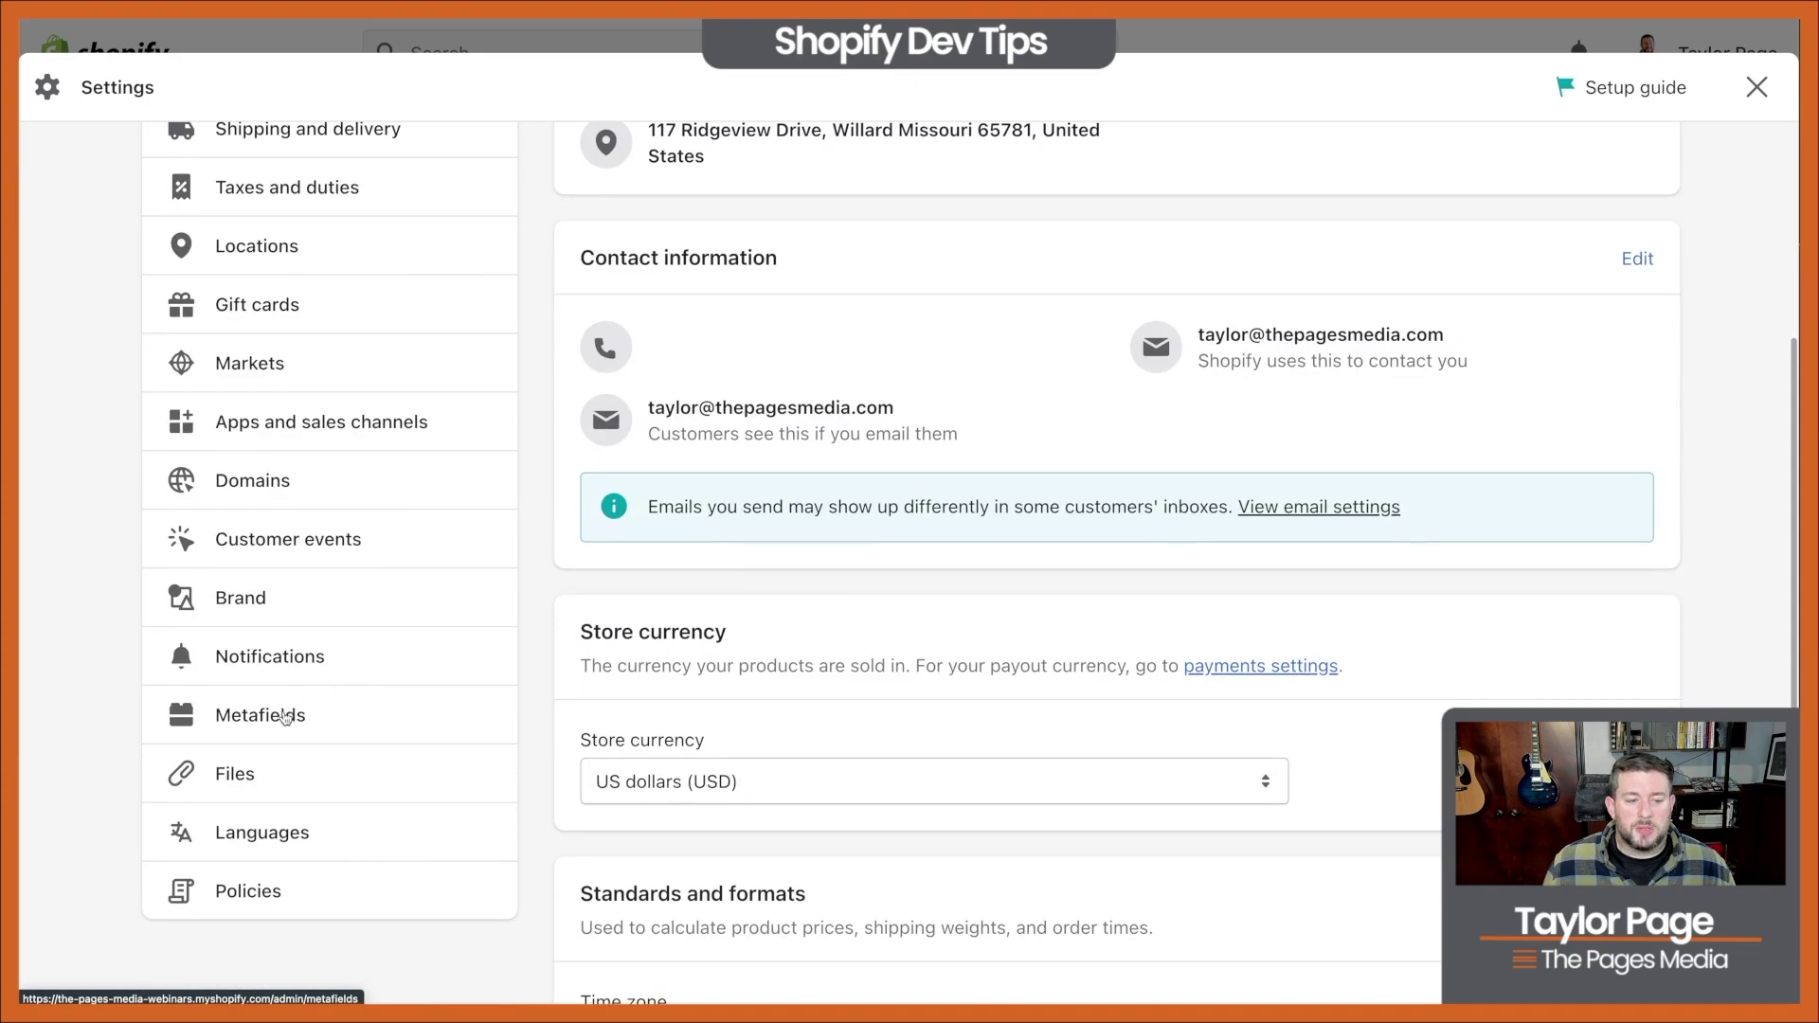
pyautogui.click(343, 696)
pyautogui.click(714, 443)
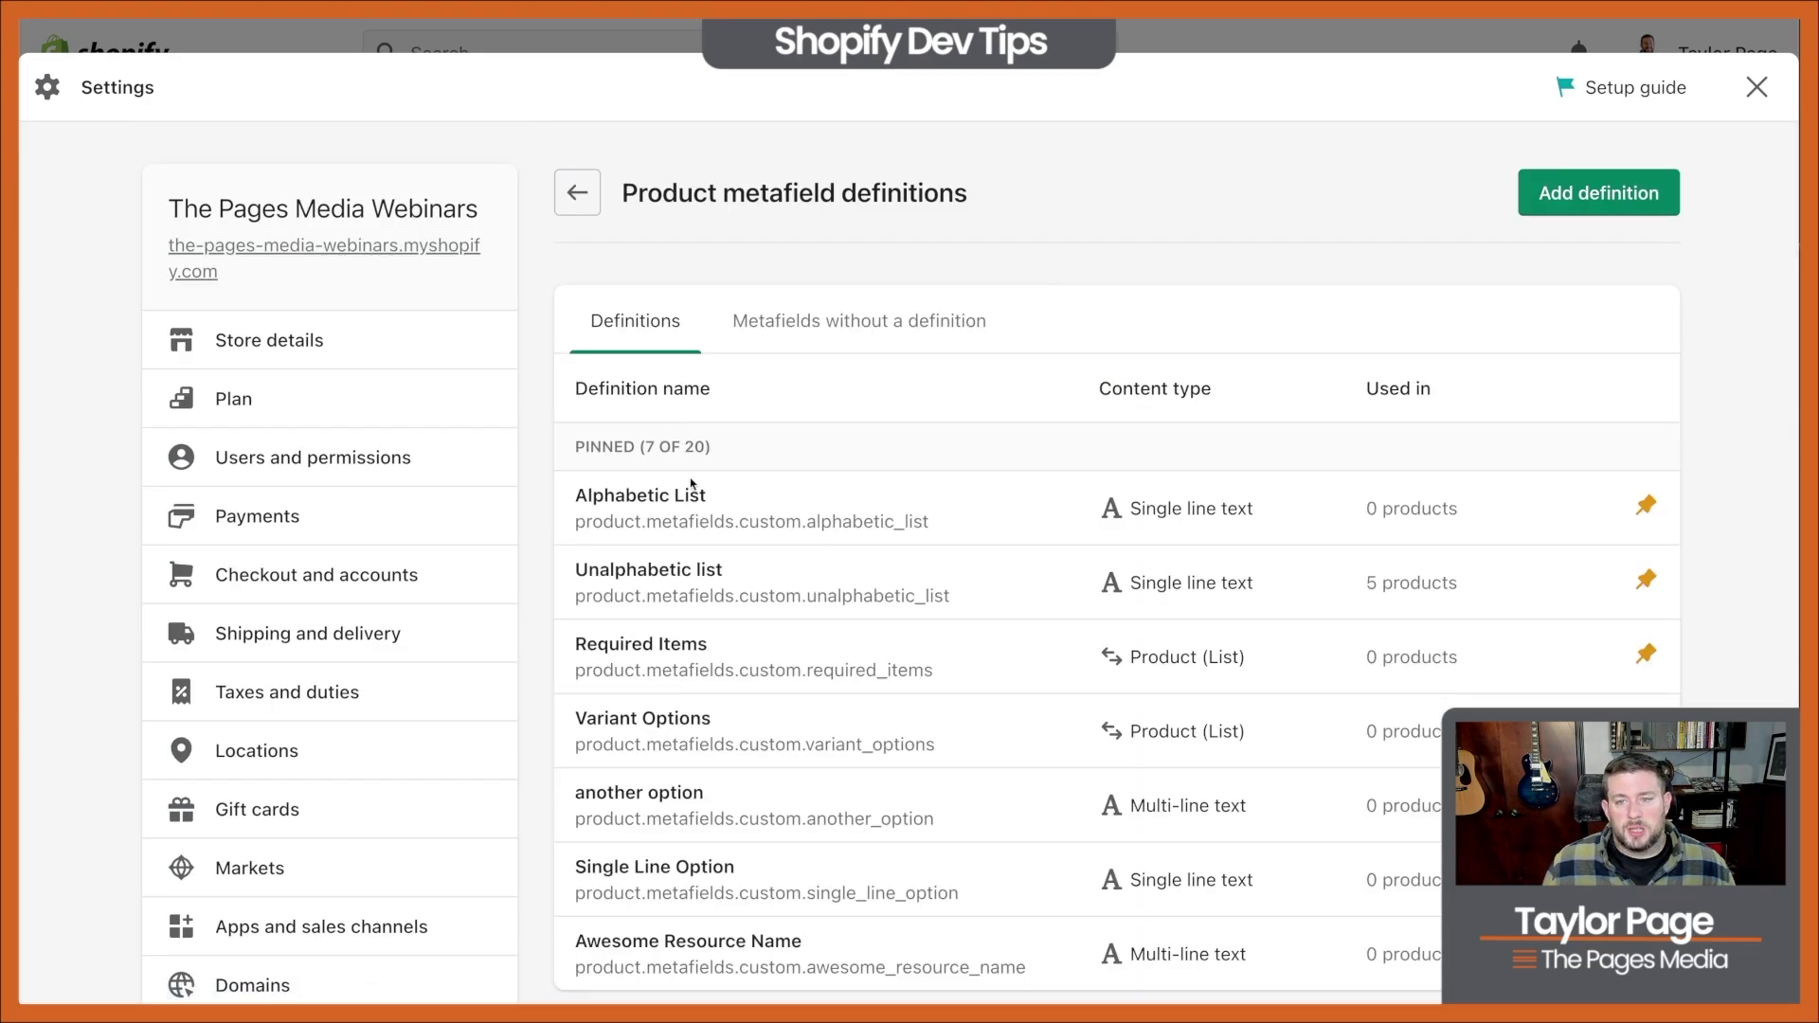
# - Look over the product definitions, including Unalphabetic list, then close Settings
pyautogui.scroll(-1, 758, 630)
pyautogui.scroll(-1, 759, 630)
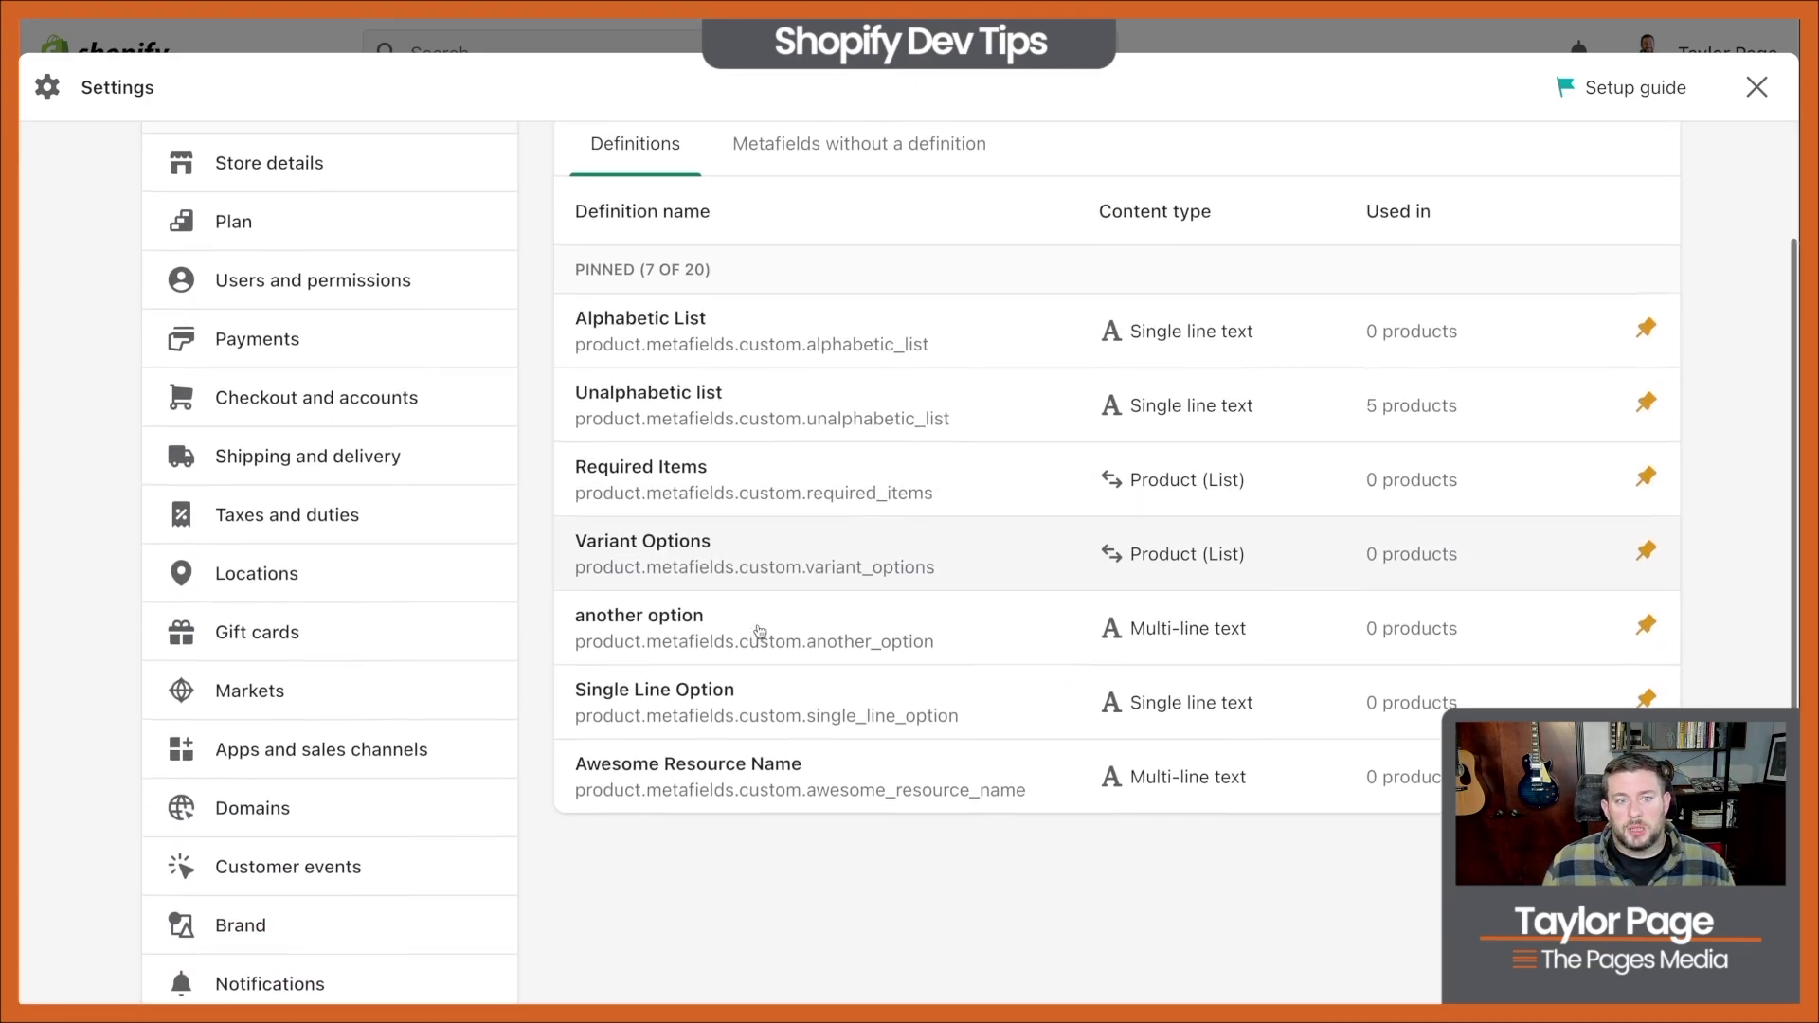
pyautogui.scroll(3, 759, 630)
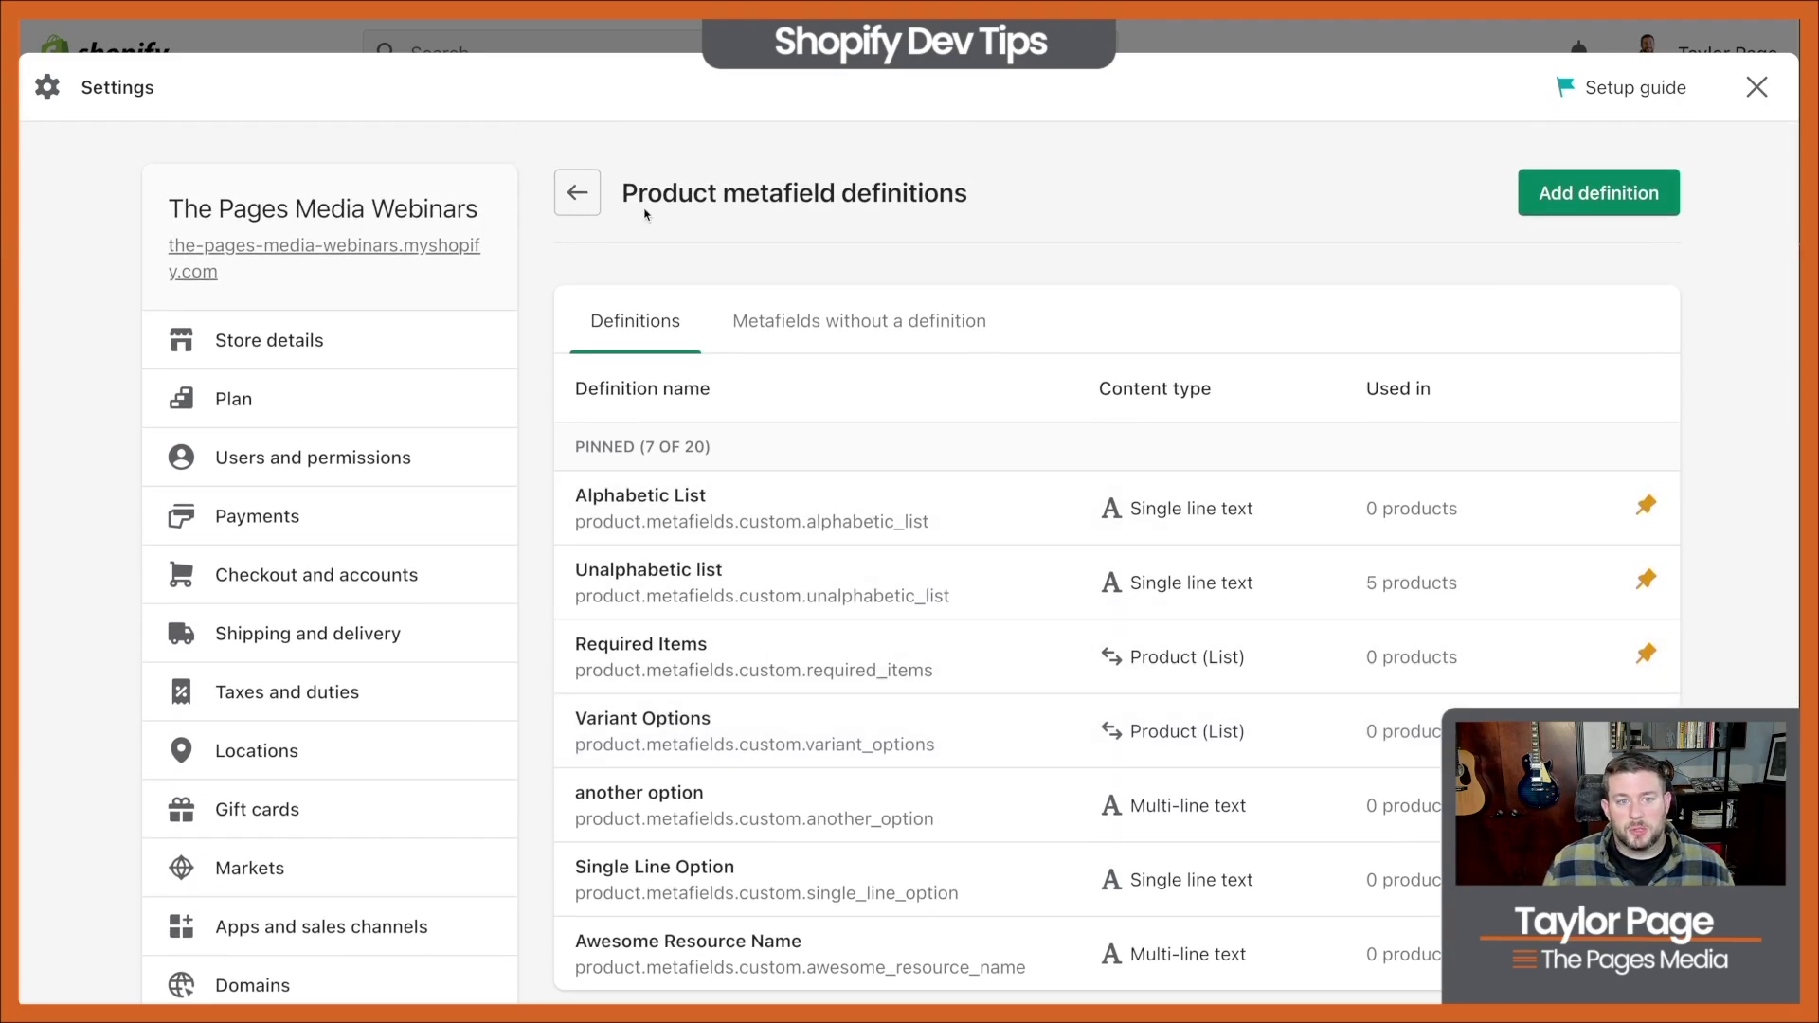
pyautogui.click(1756, 87)
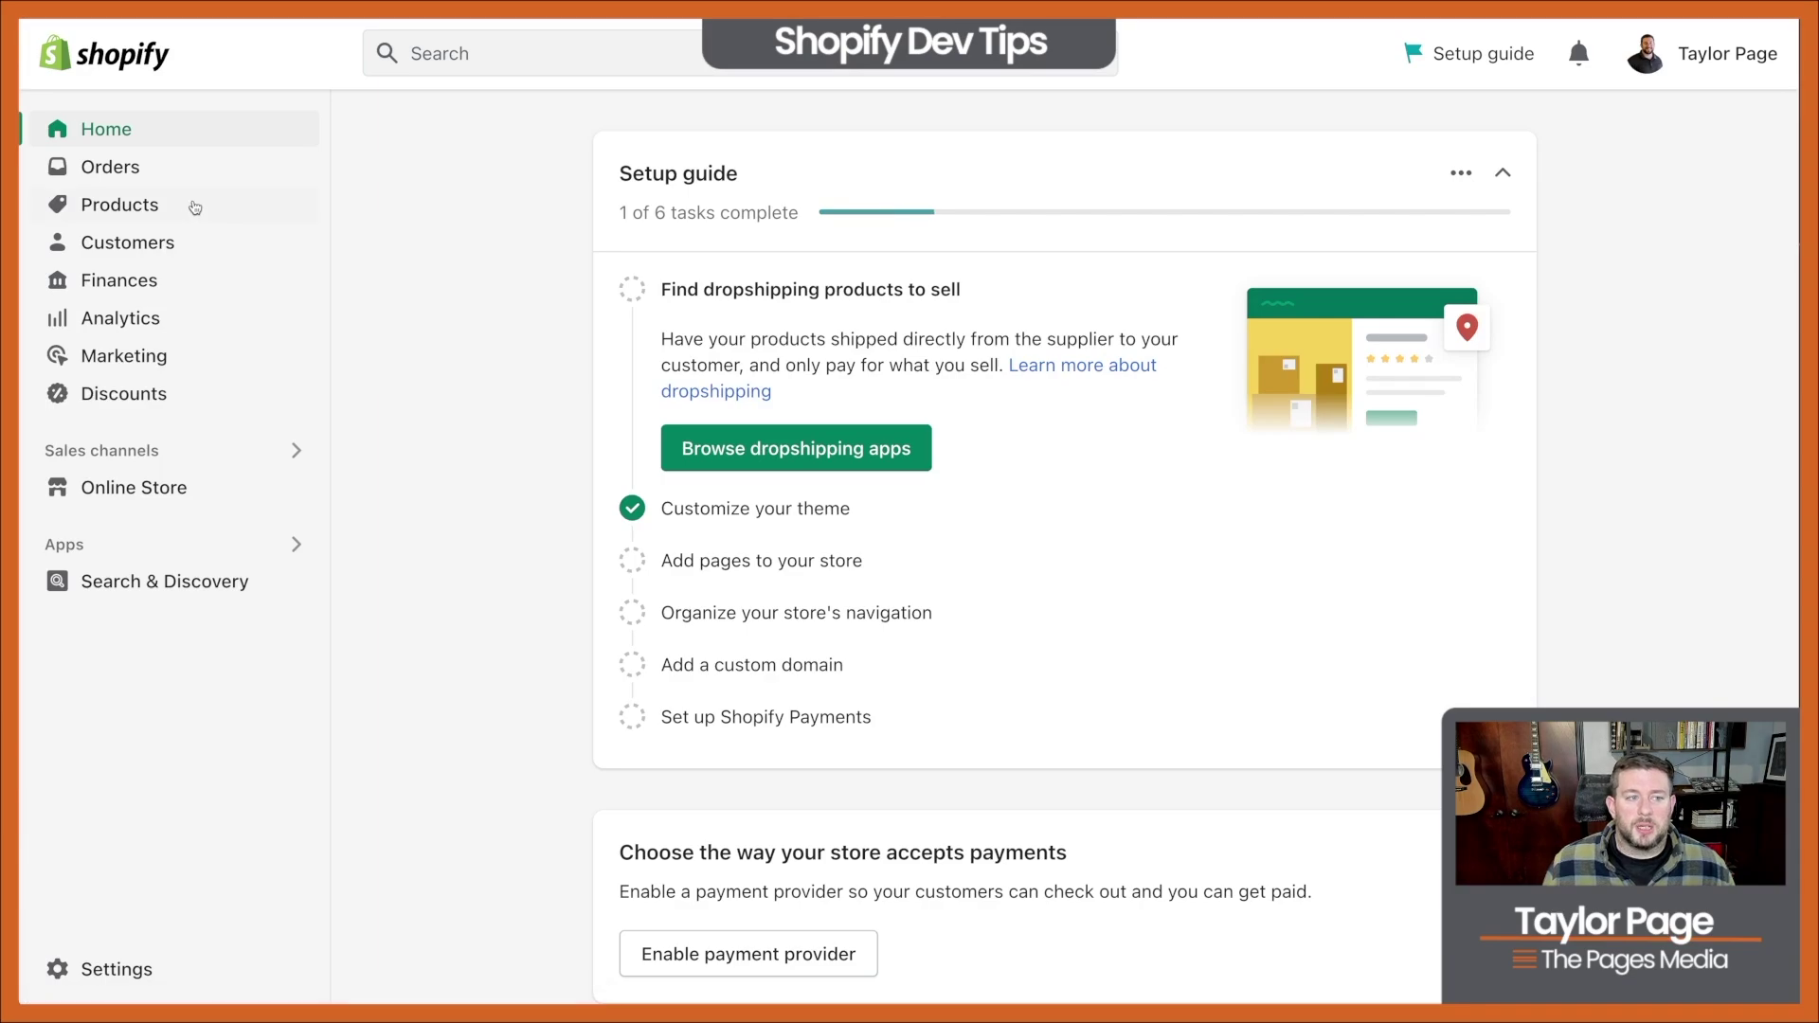
# - Open the Classic Leather Jacket product and scroll to its metafields
pyautogui.click(179, 206)
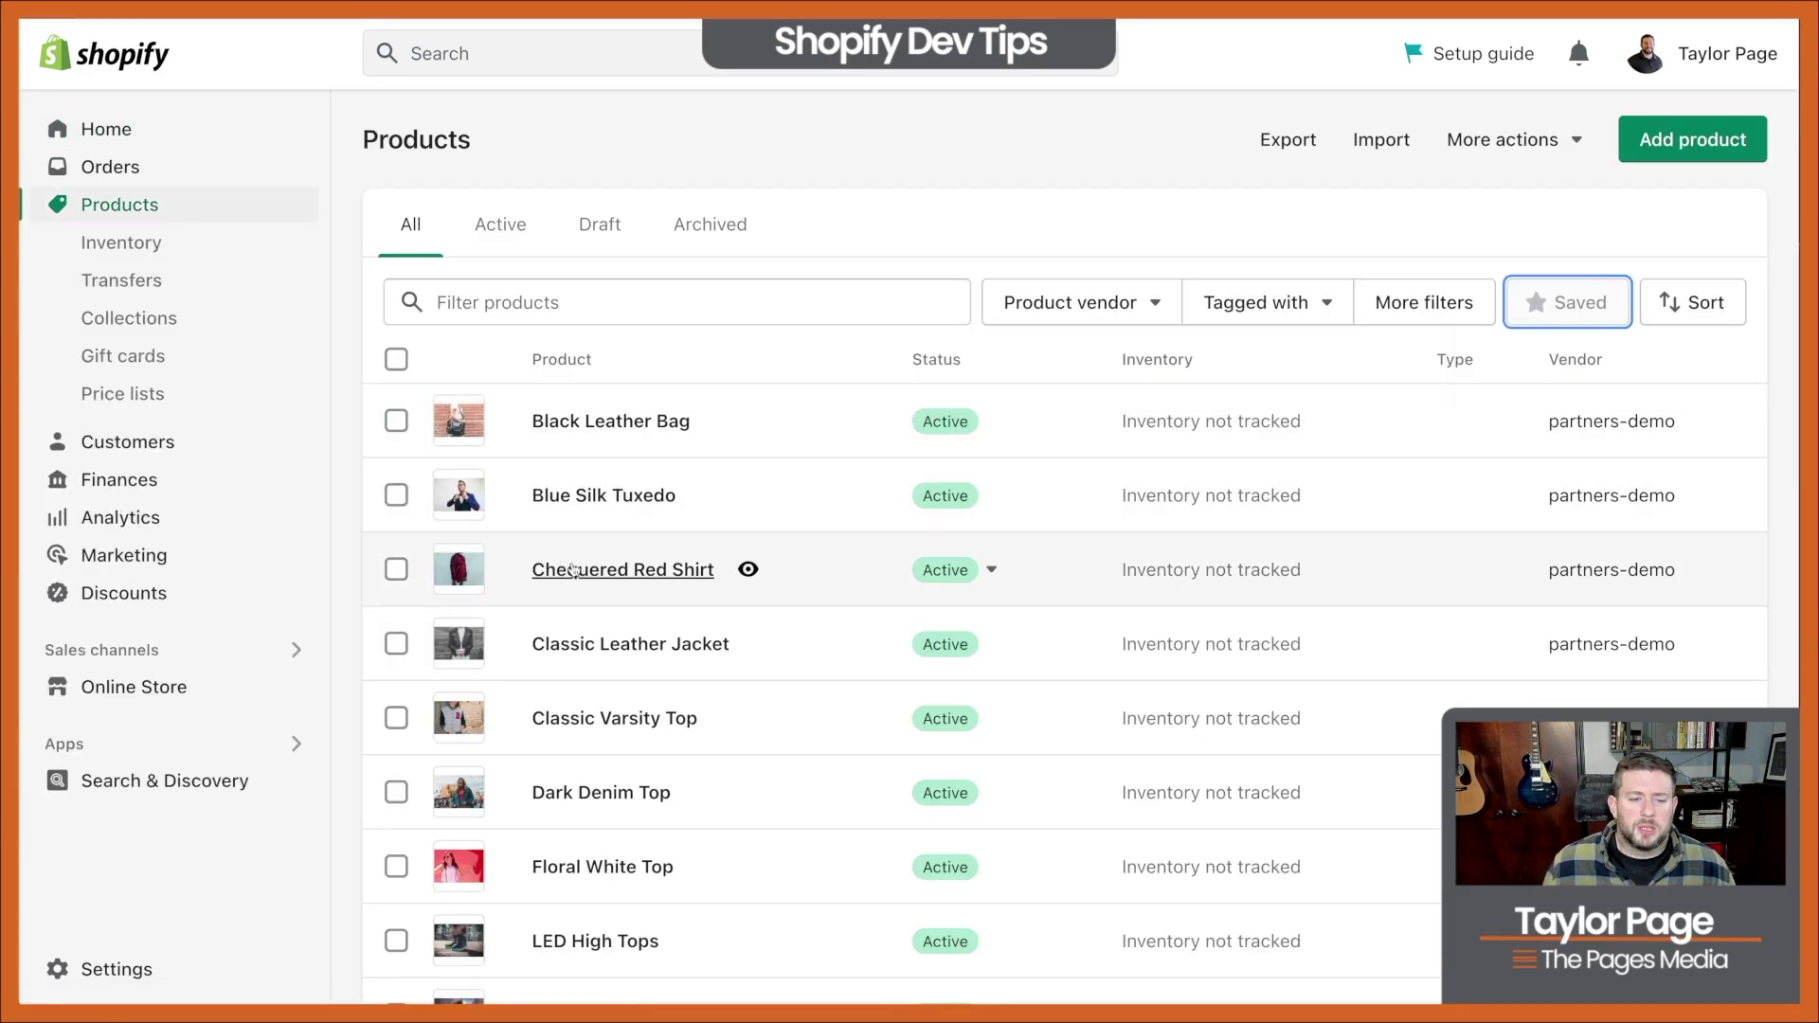
pyautogui.click(609, 646)
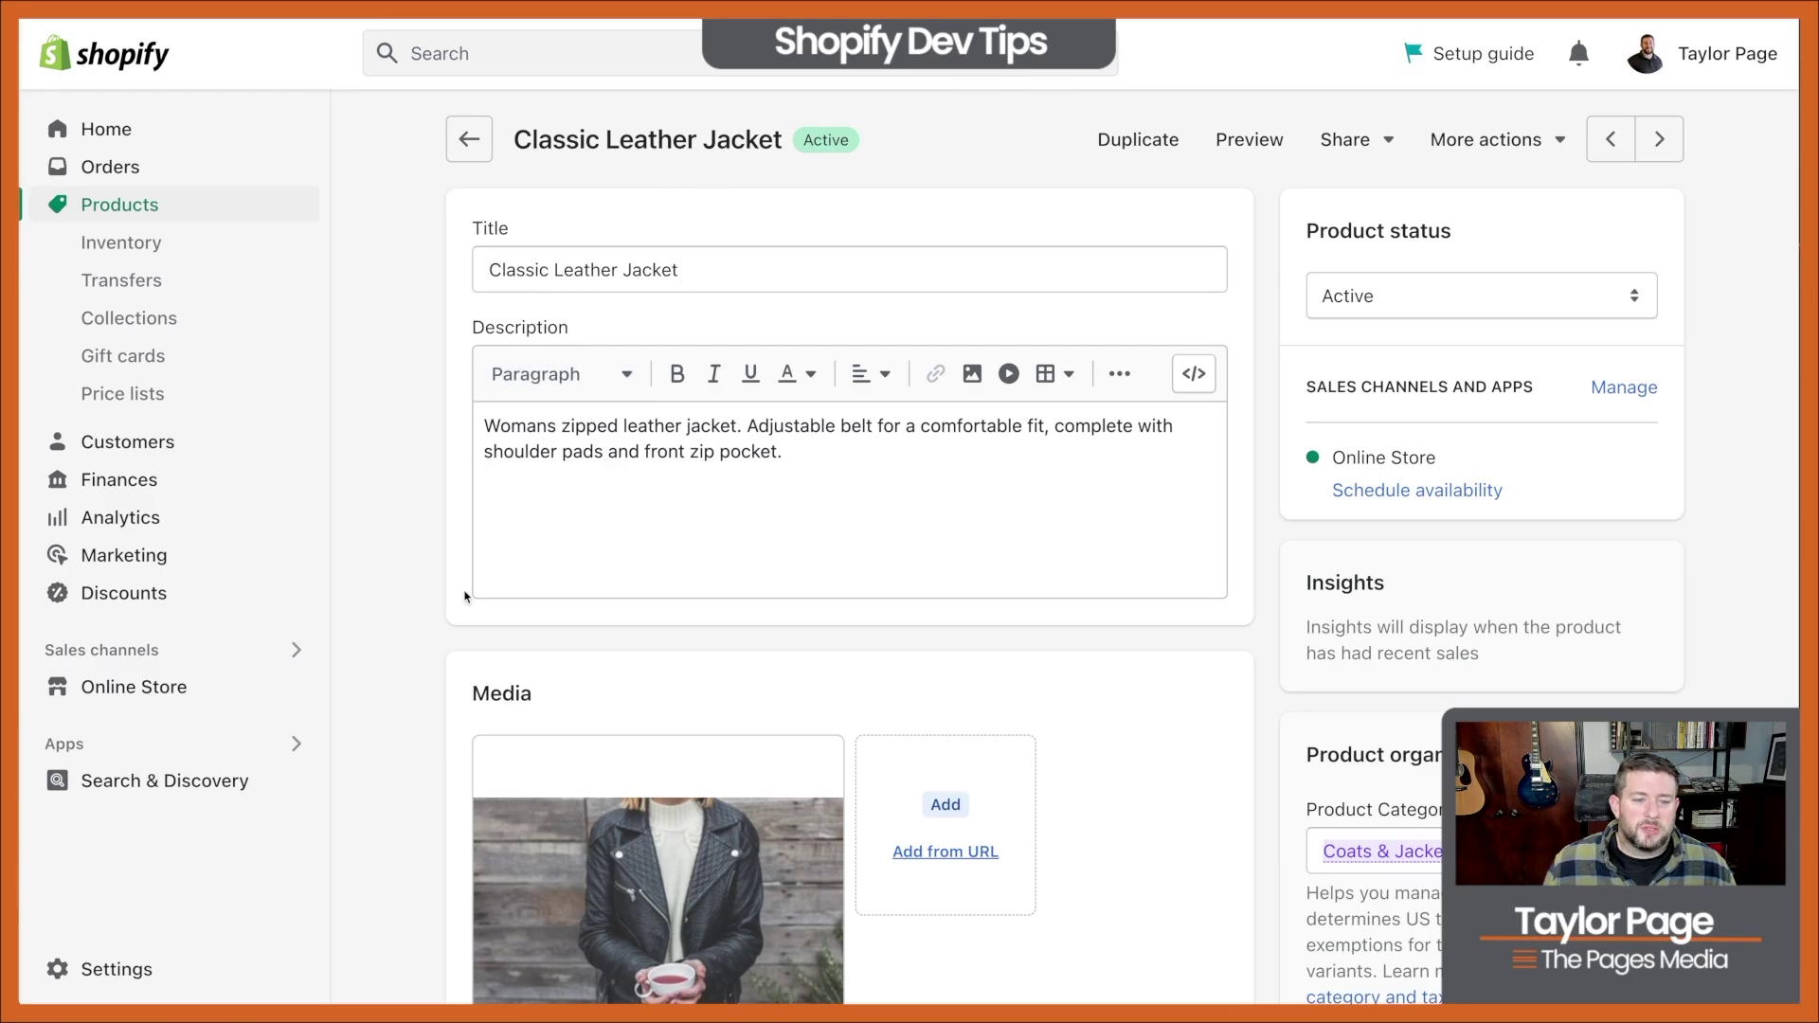
pyautogui.scroll(-15, 465, 596)
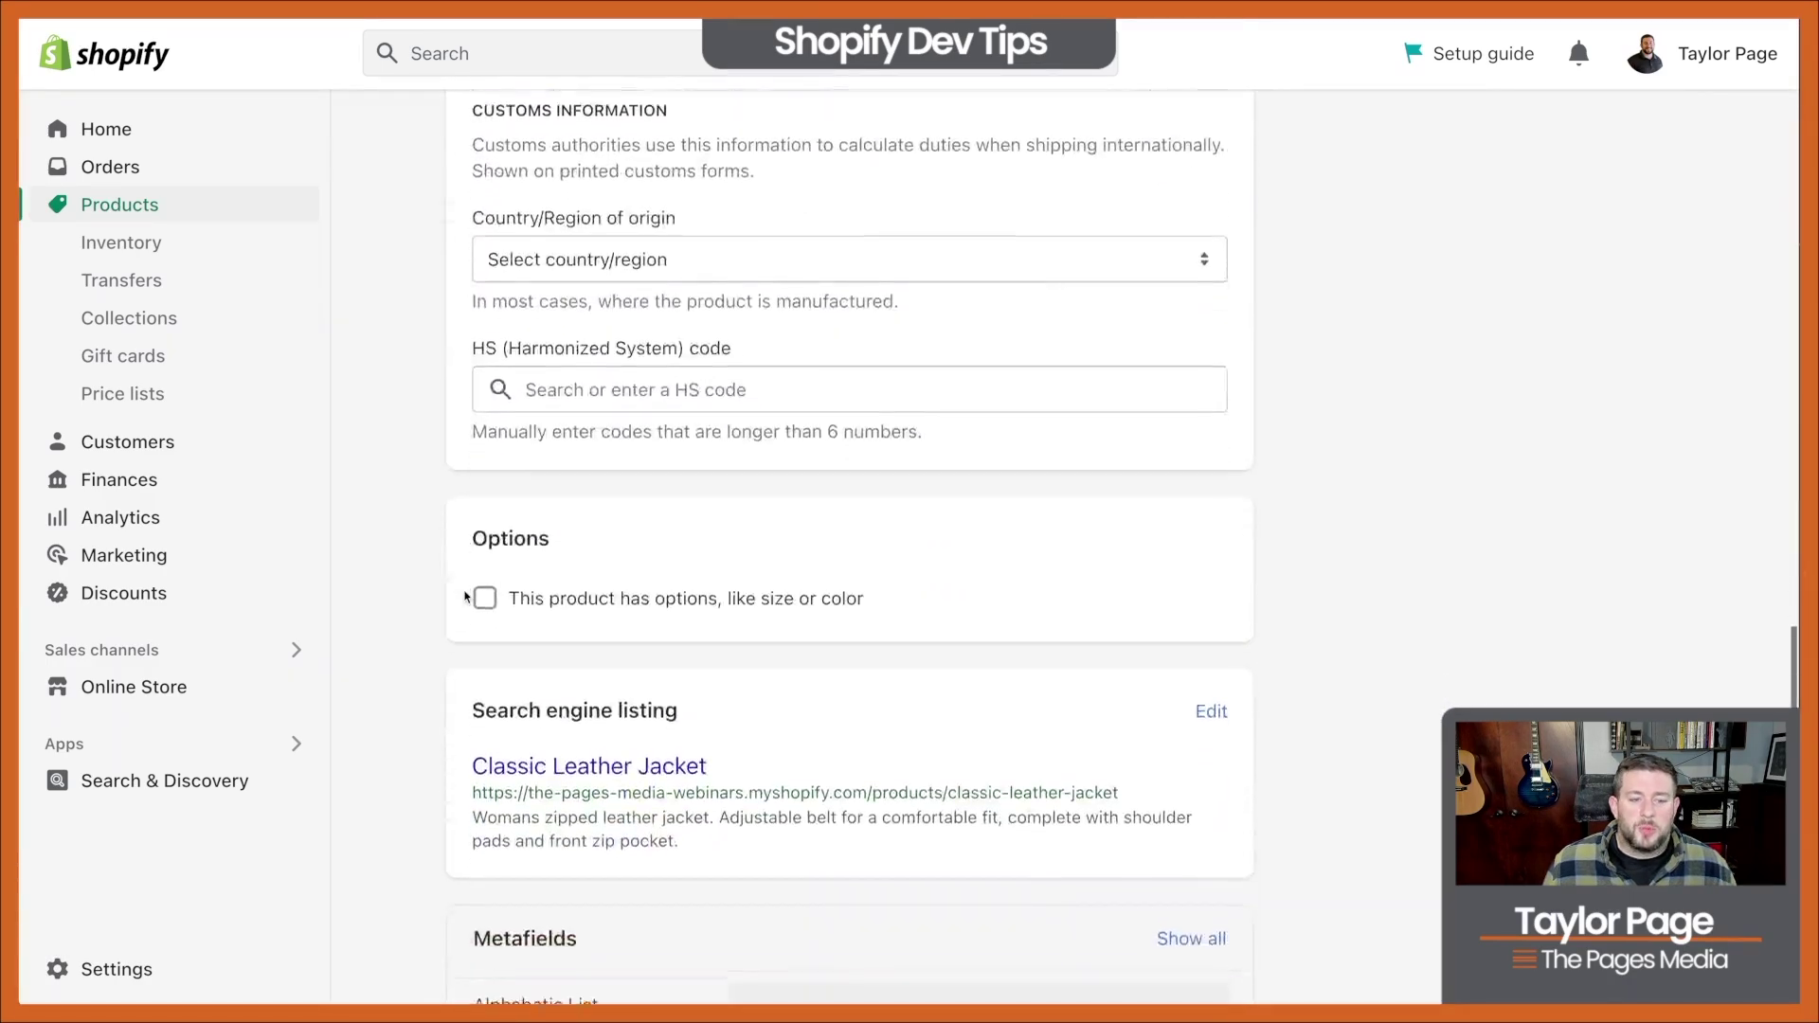
pyautogui.scroll(-6, 466, 595)
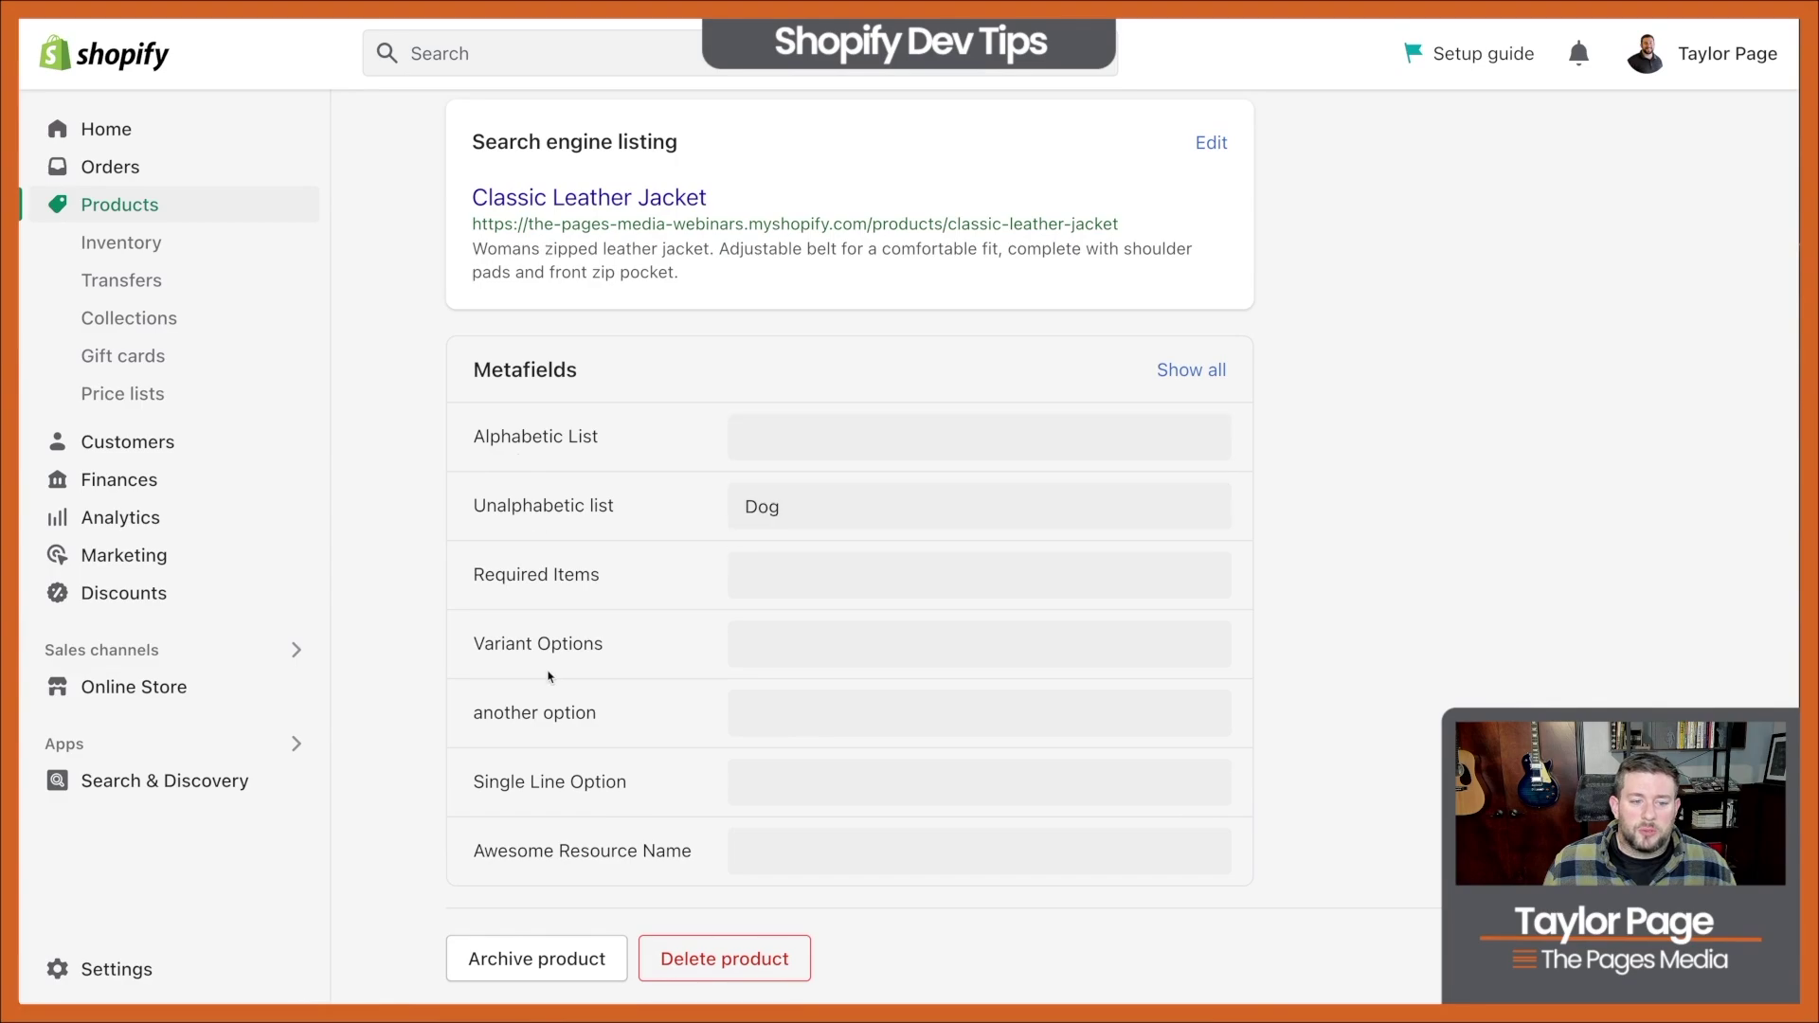
# - Change its Unalphabetic list value from Dog to Zebra and save the product
pyautogui.click(745, 510)
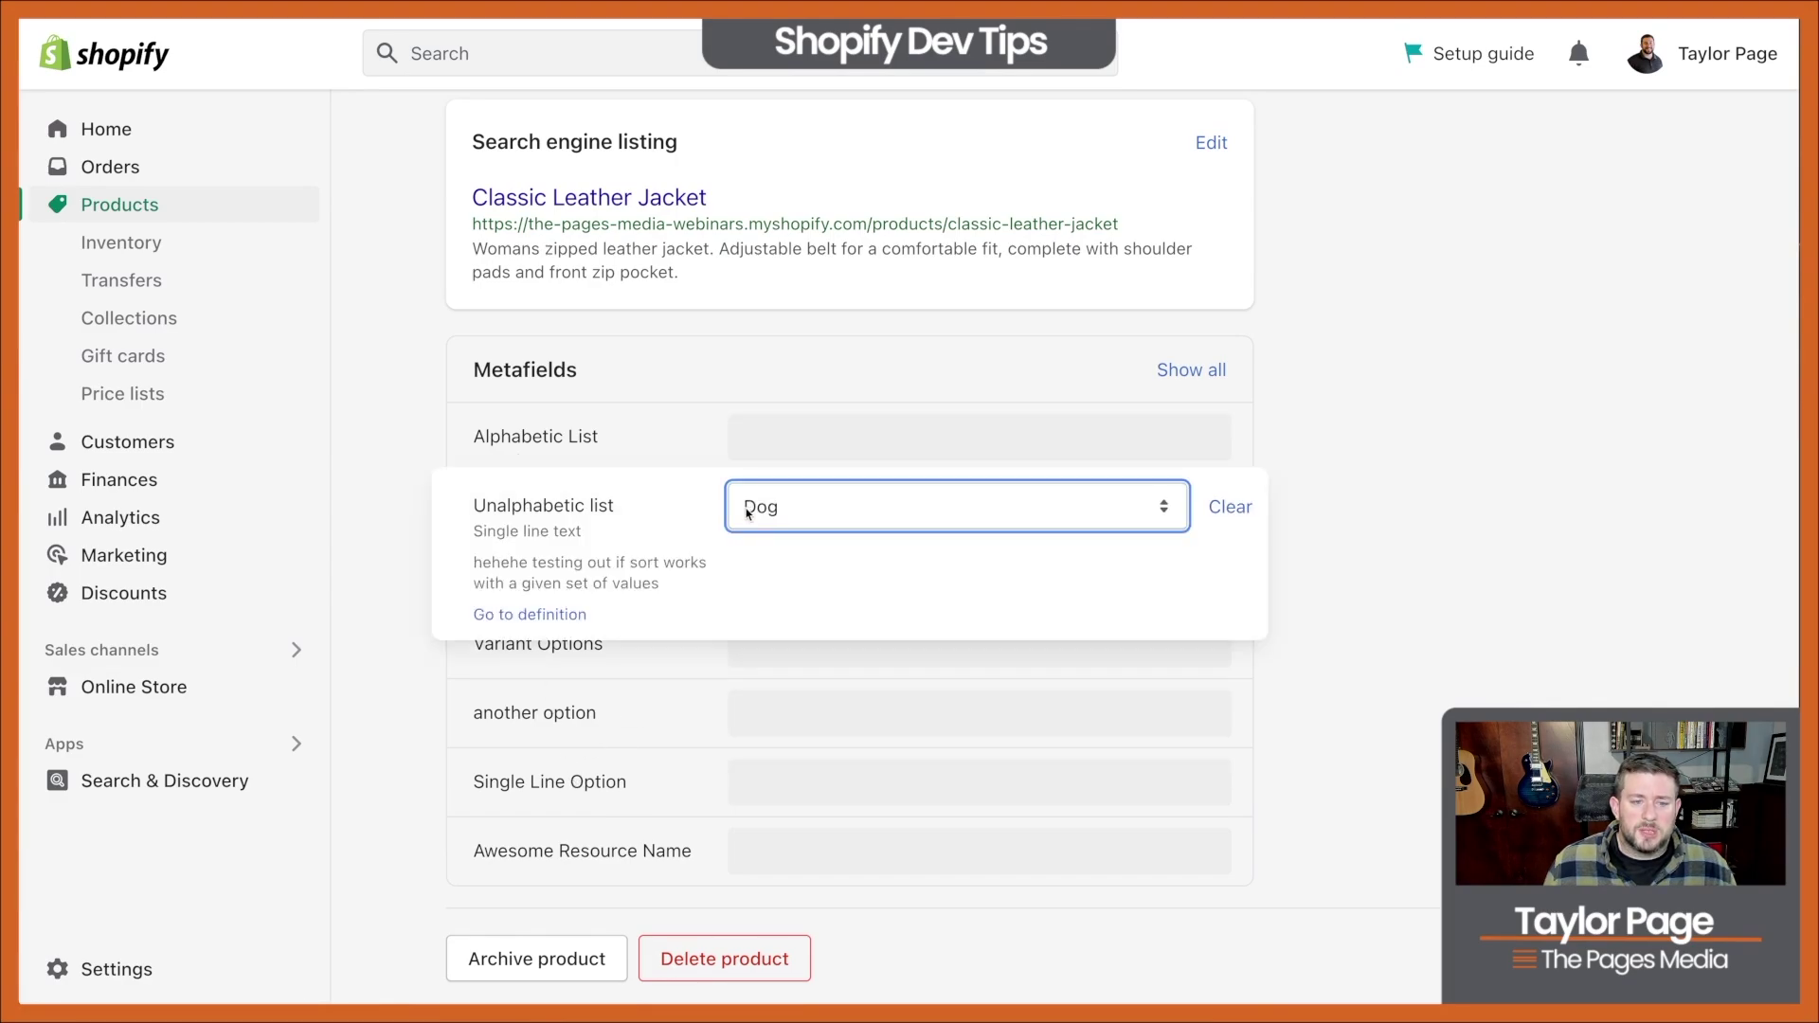
pyautogui.click(813, 504)
pyautogui.click(809, 536)
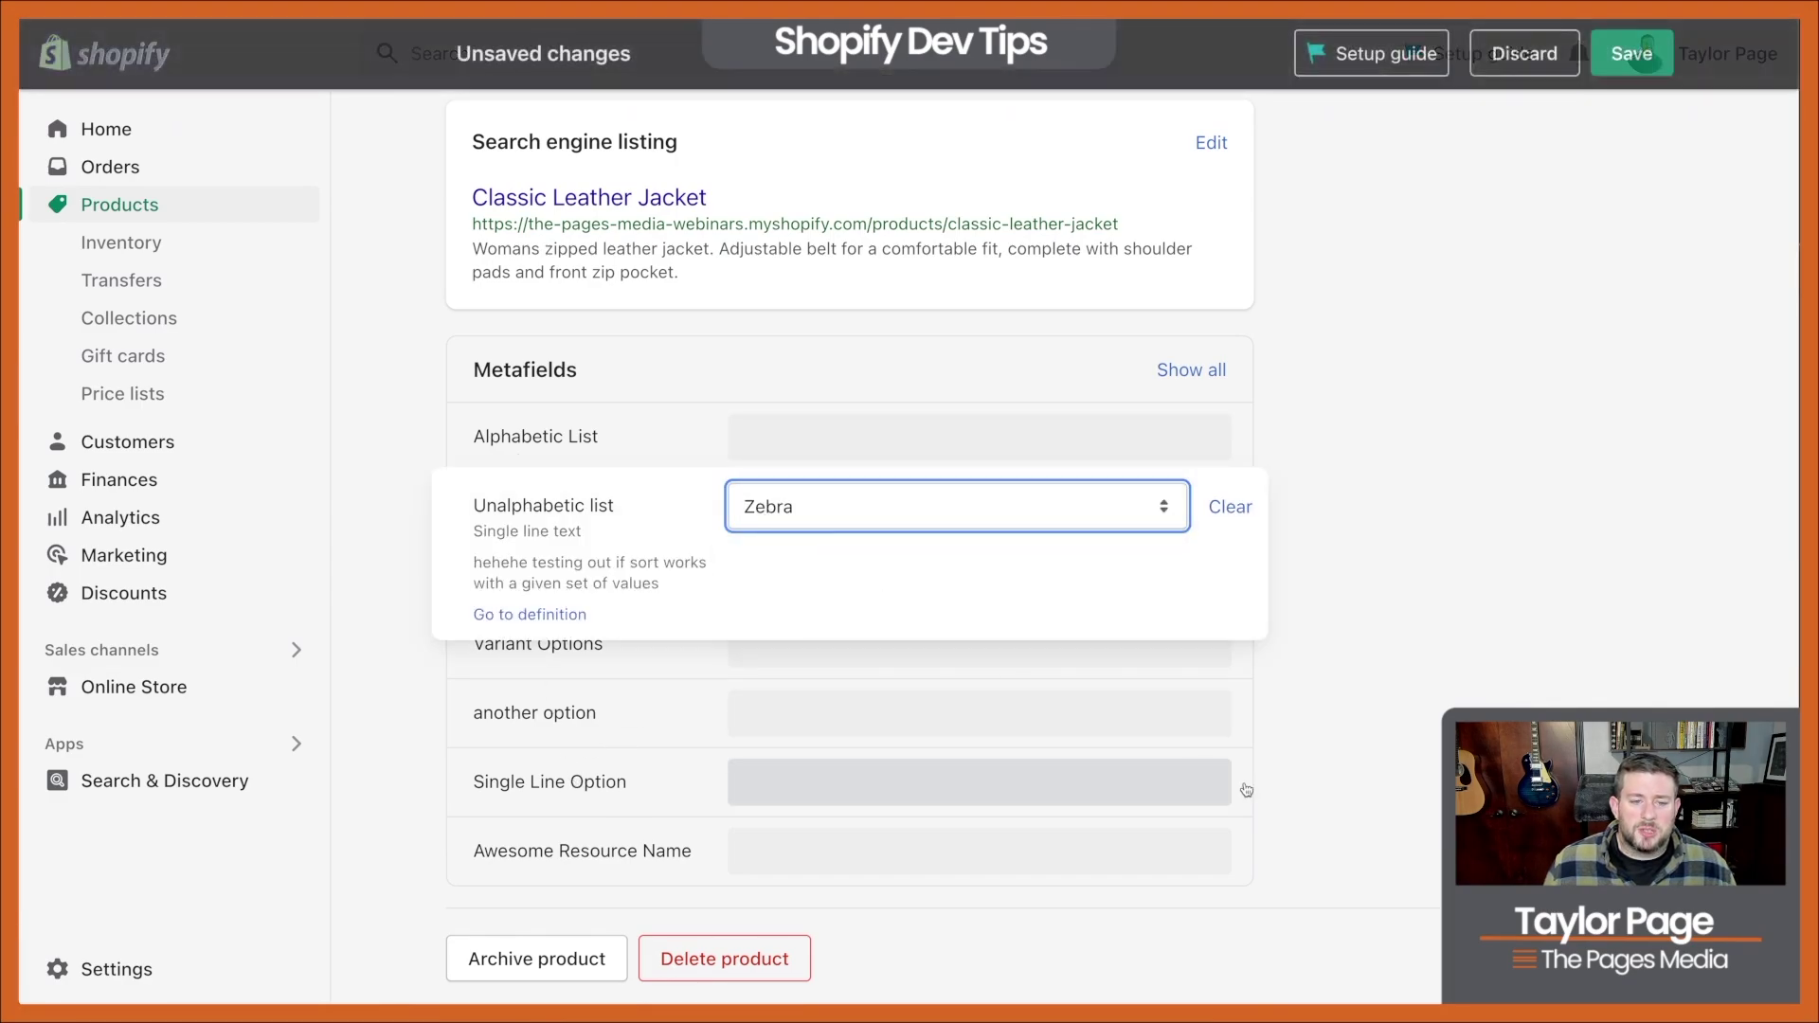
pyautogui.hotkey('ctrl', 's')
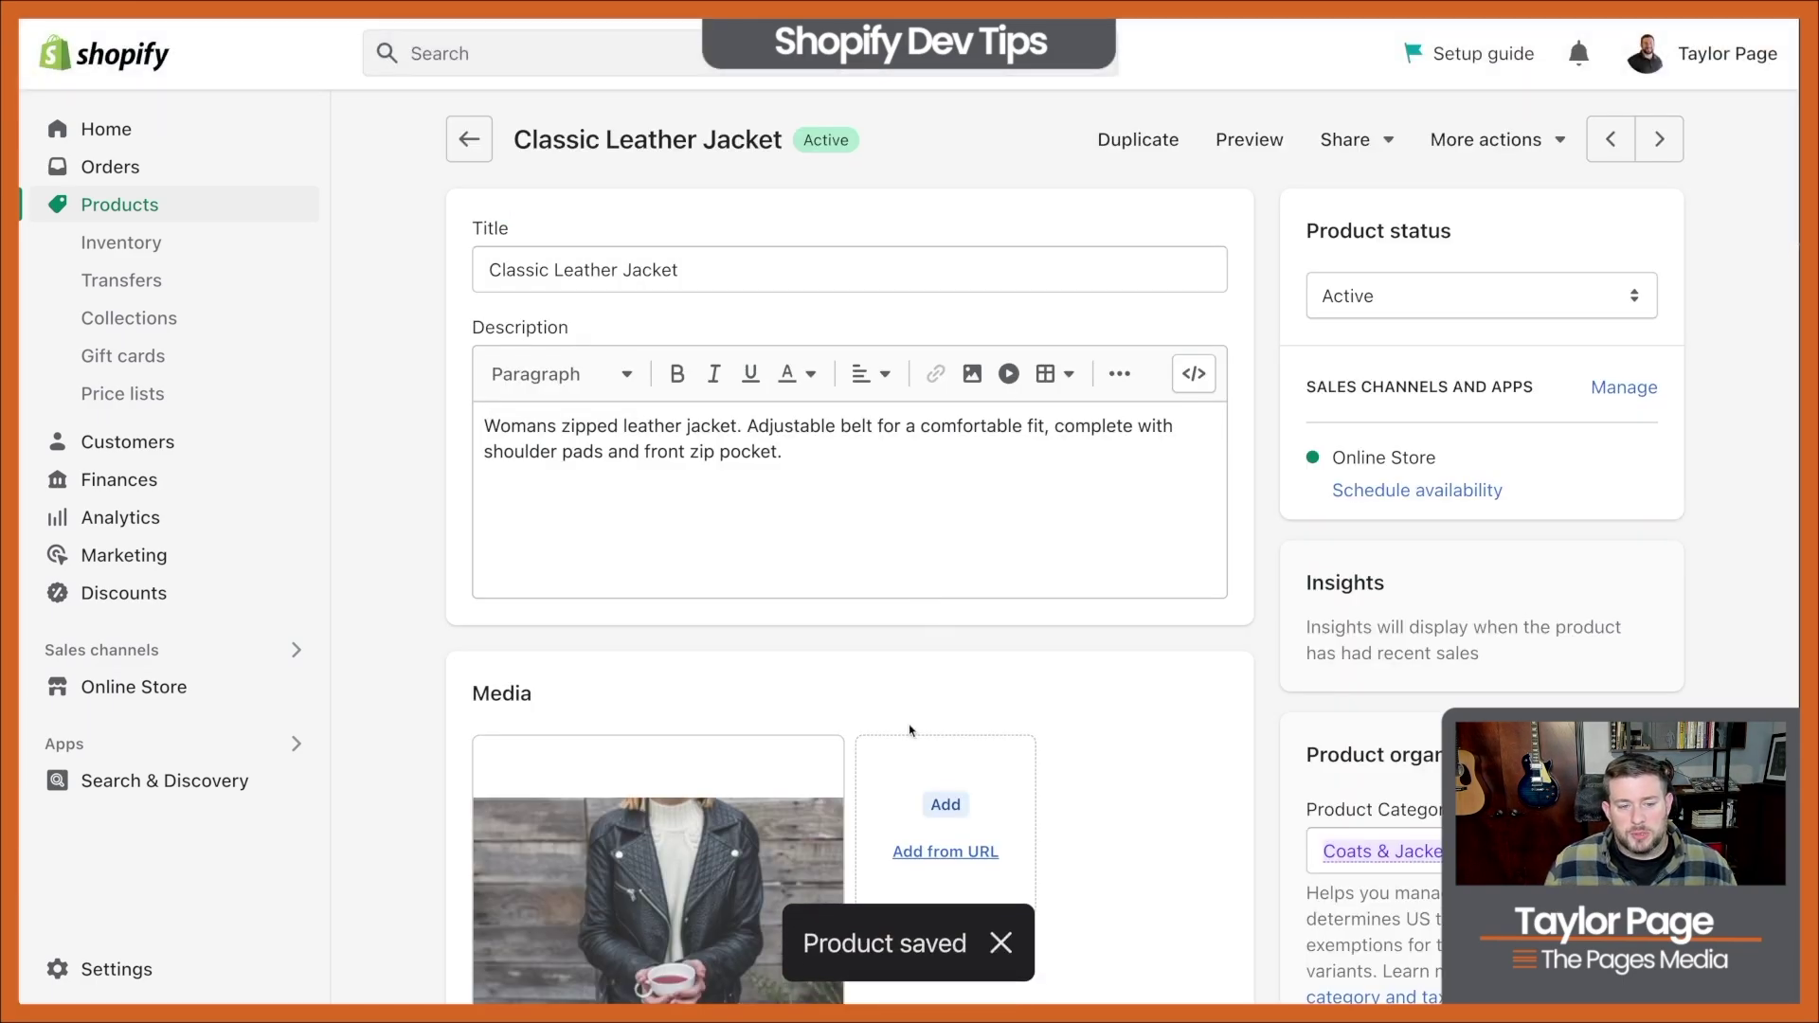
pyautogui.scroll(-15, 909, 730)
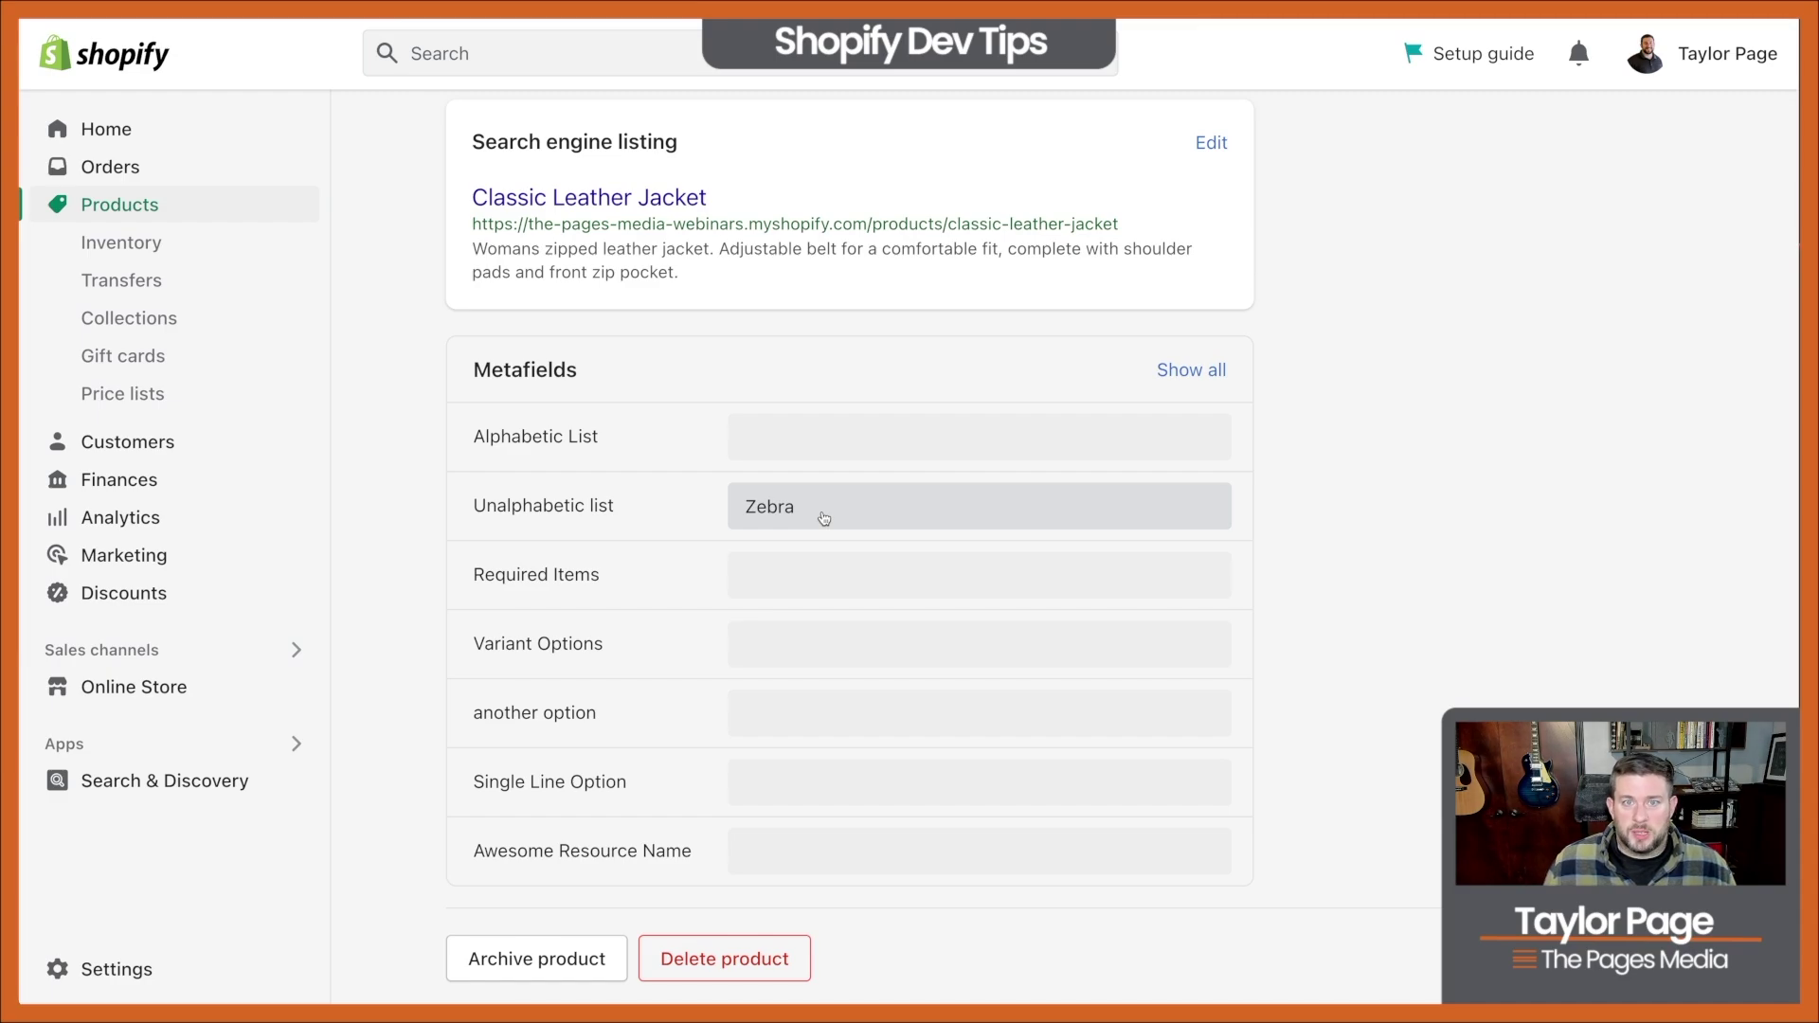
pyautogui.click(1190, 369)
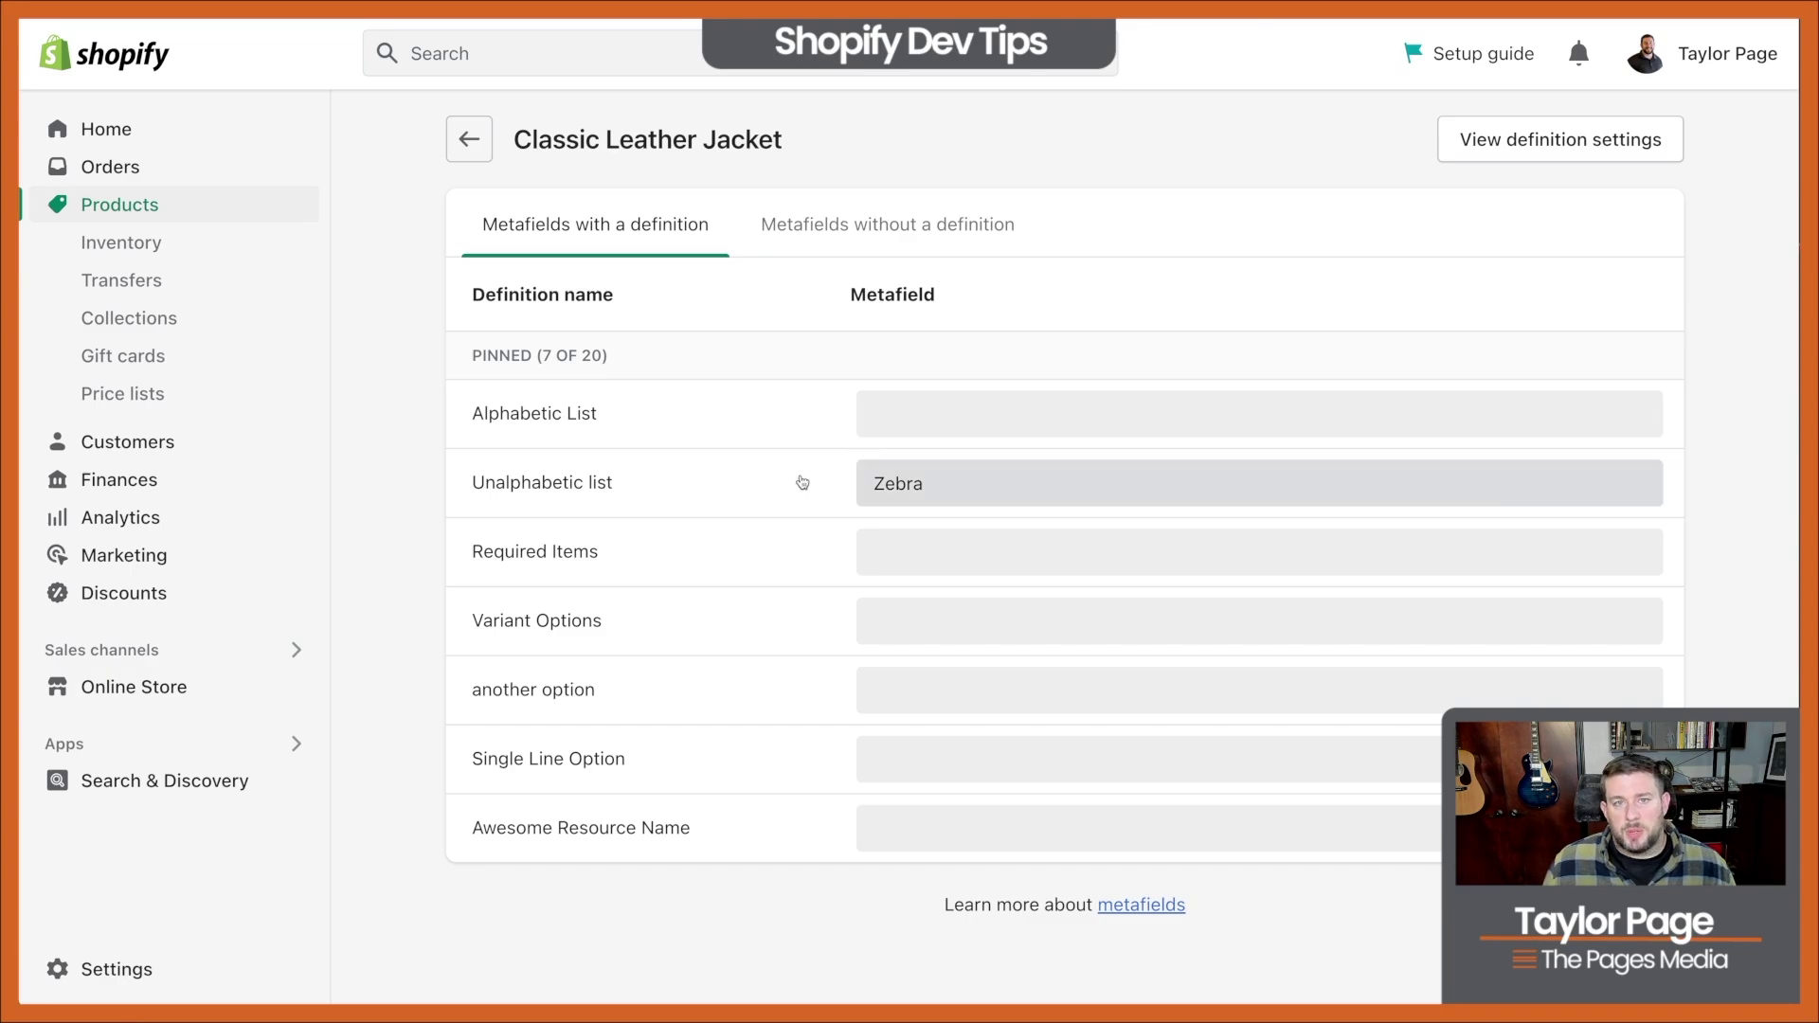
pyautogui.click(469, 139)
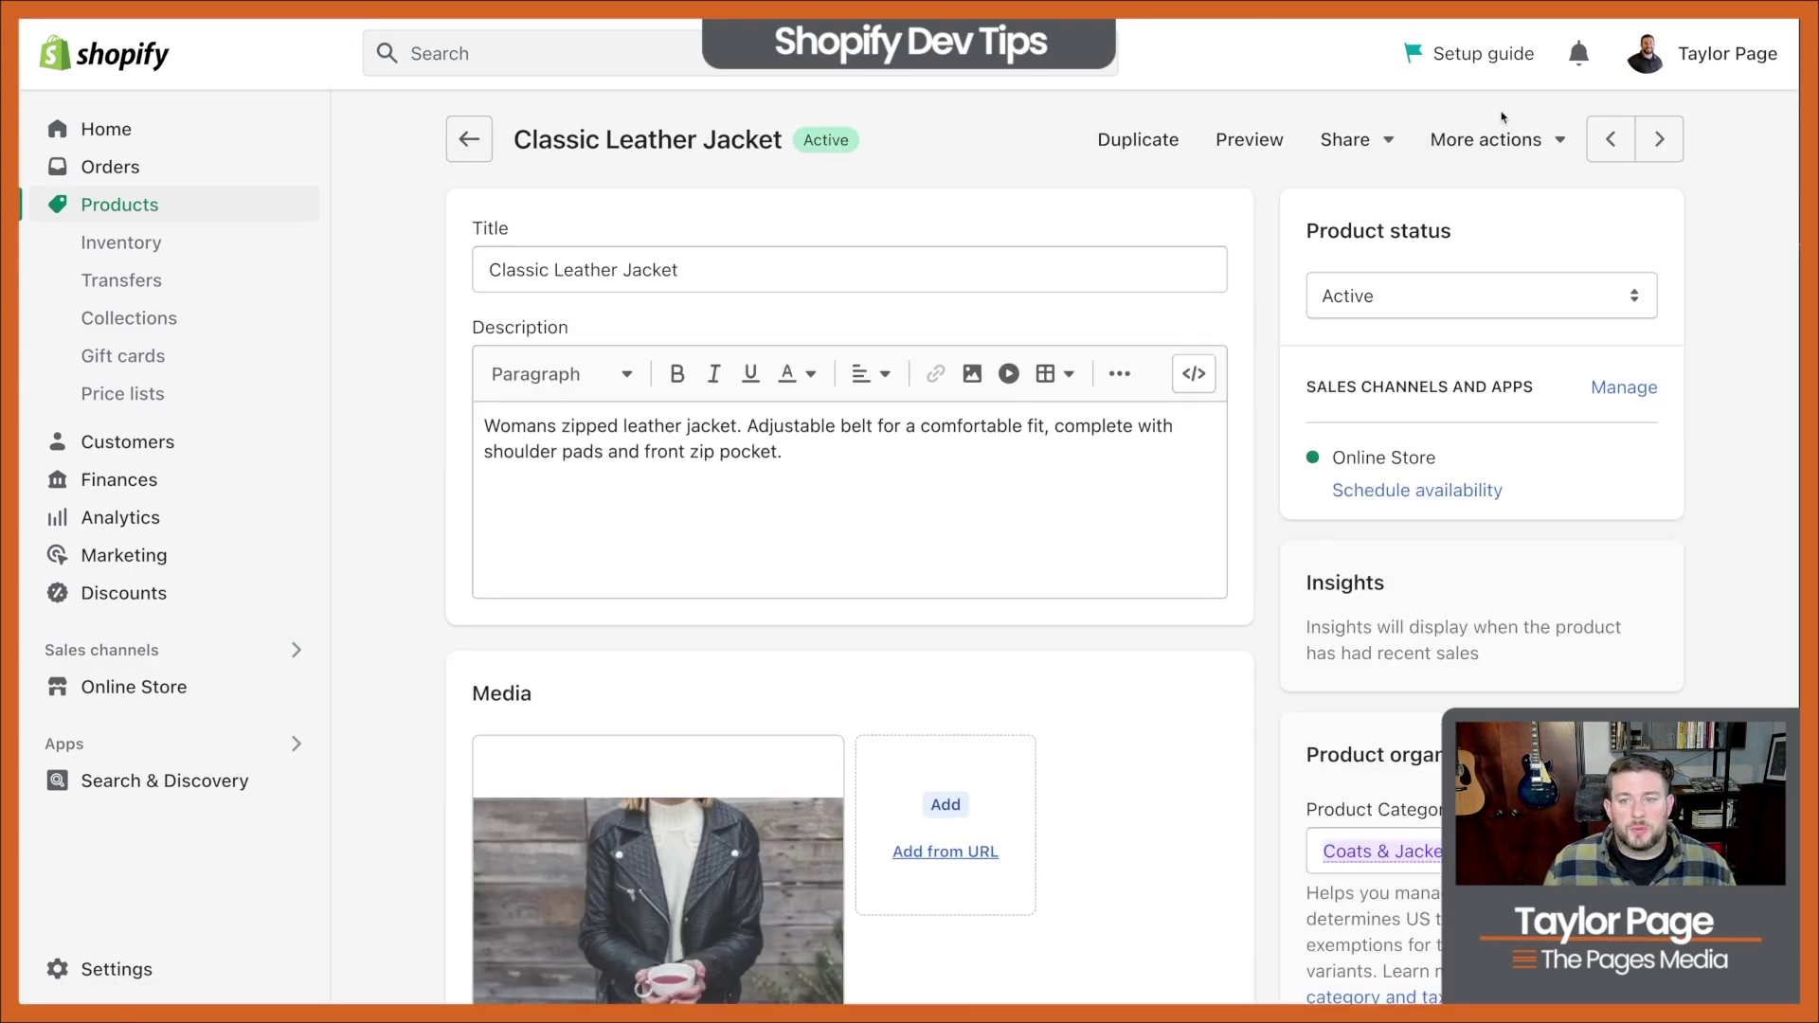
# - Move to Classic Varsity Top, check its Unalphabetic list reads Alpha, then return to products
pyautogui.click(1659, 139)
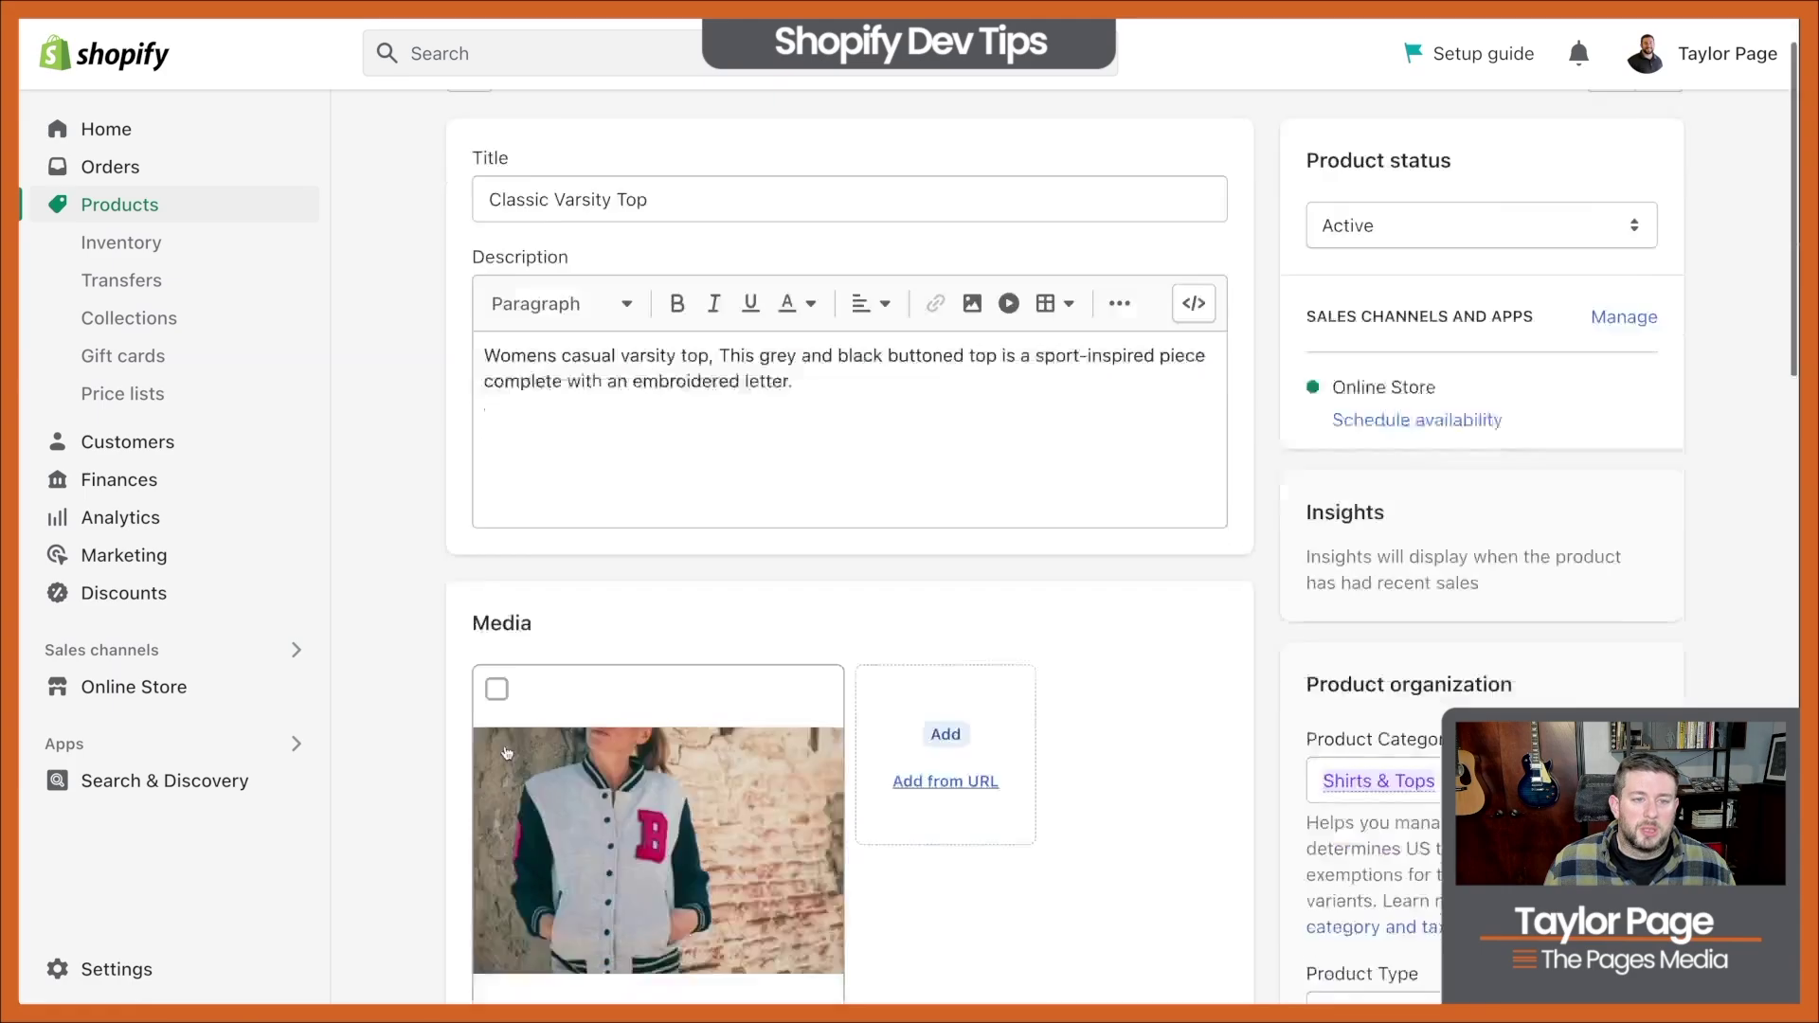
pyautogui.scroll(-20, 781, 521)
pyautogui.click(781, 519)
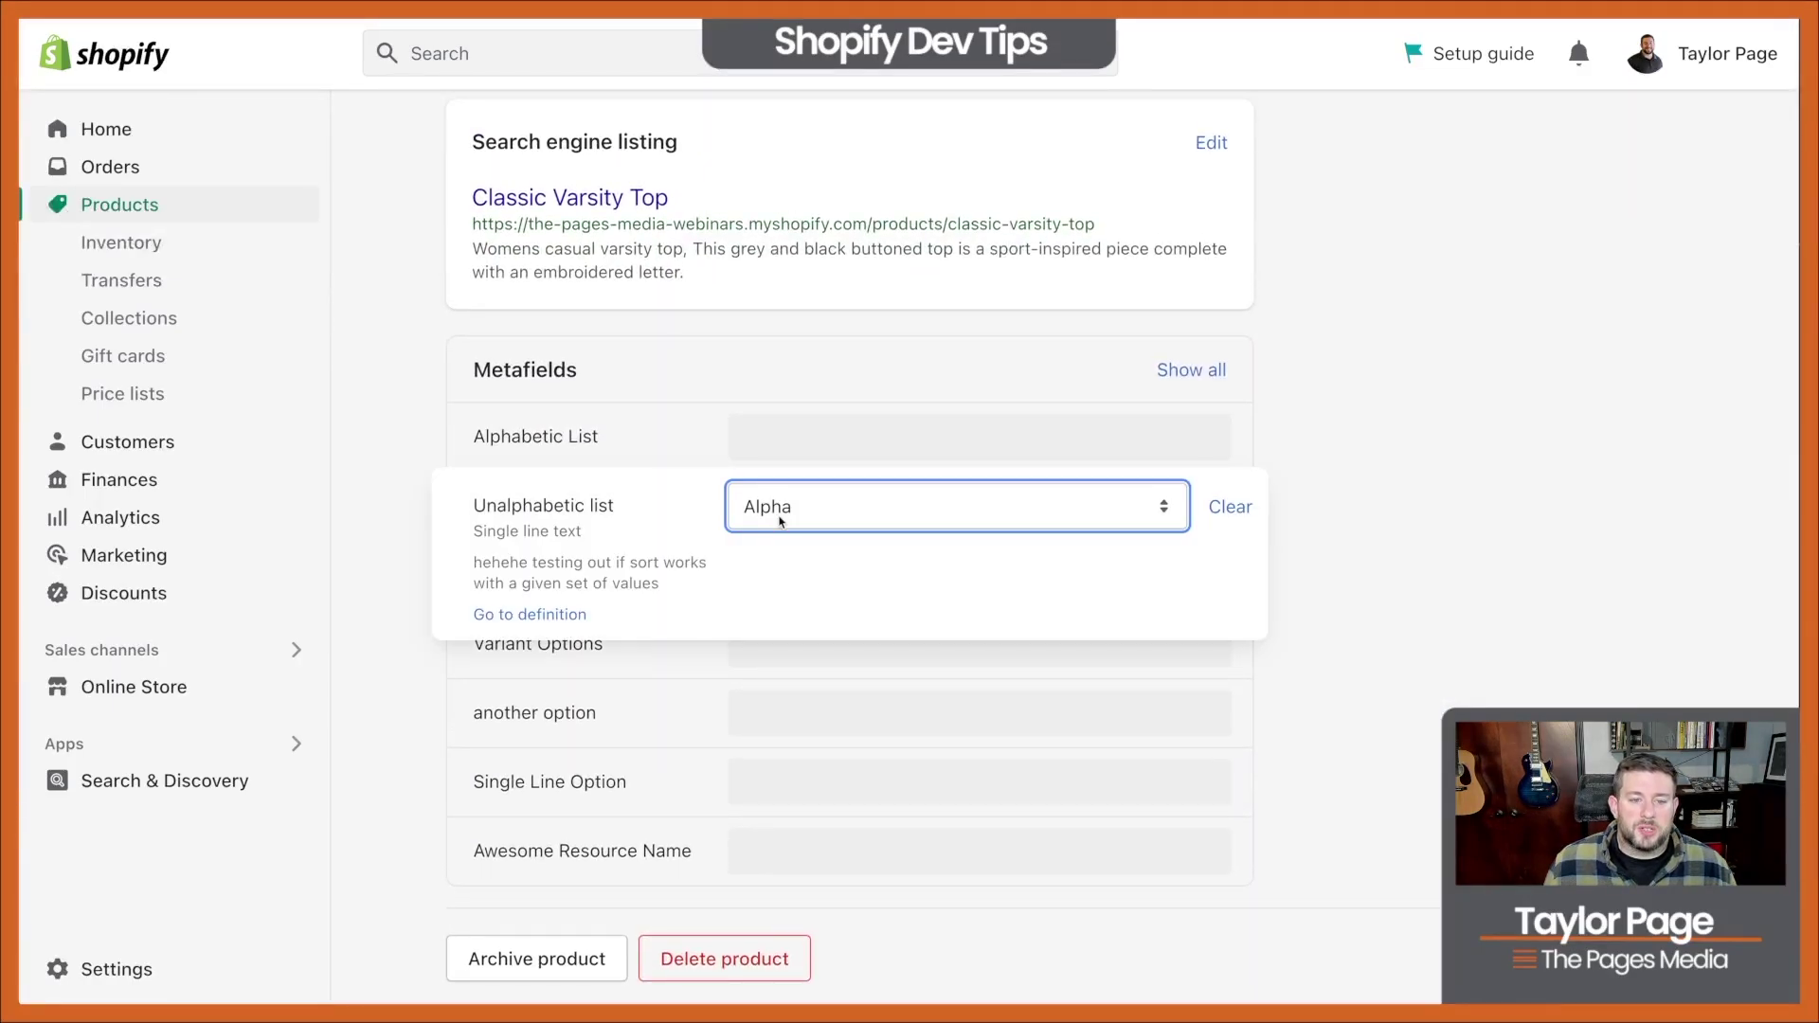
pyautogui.click(456, 384)
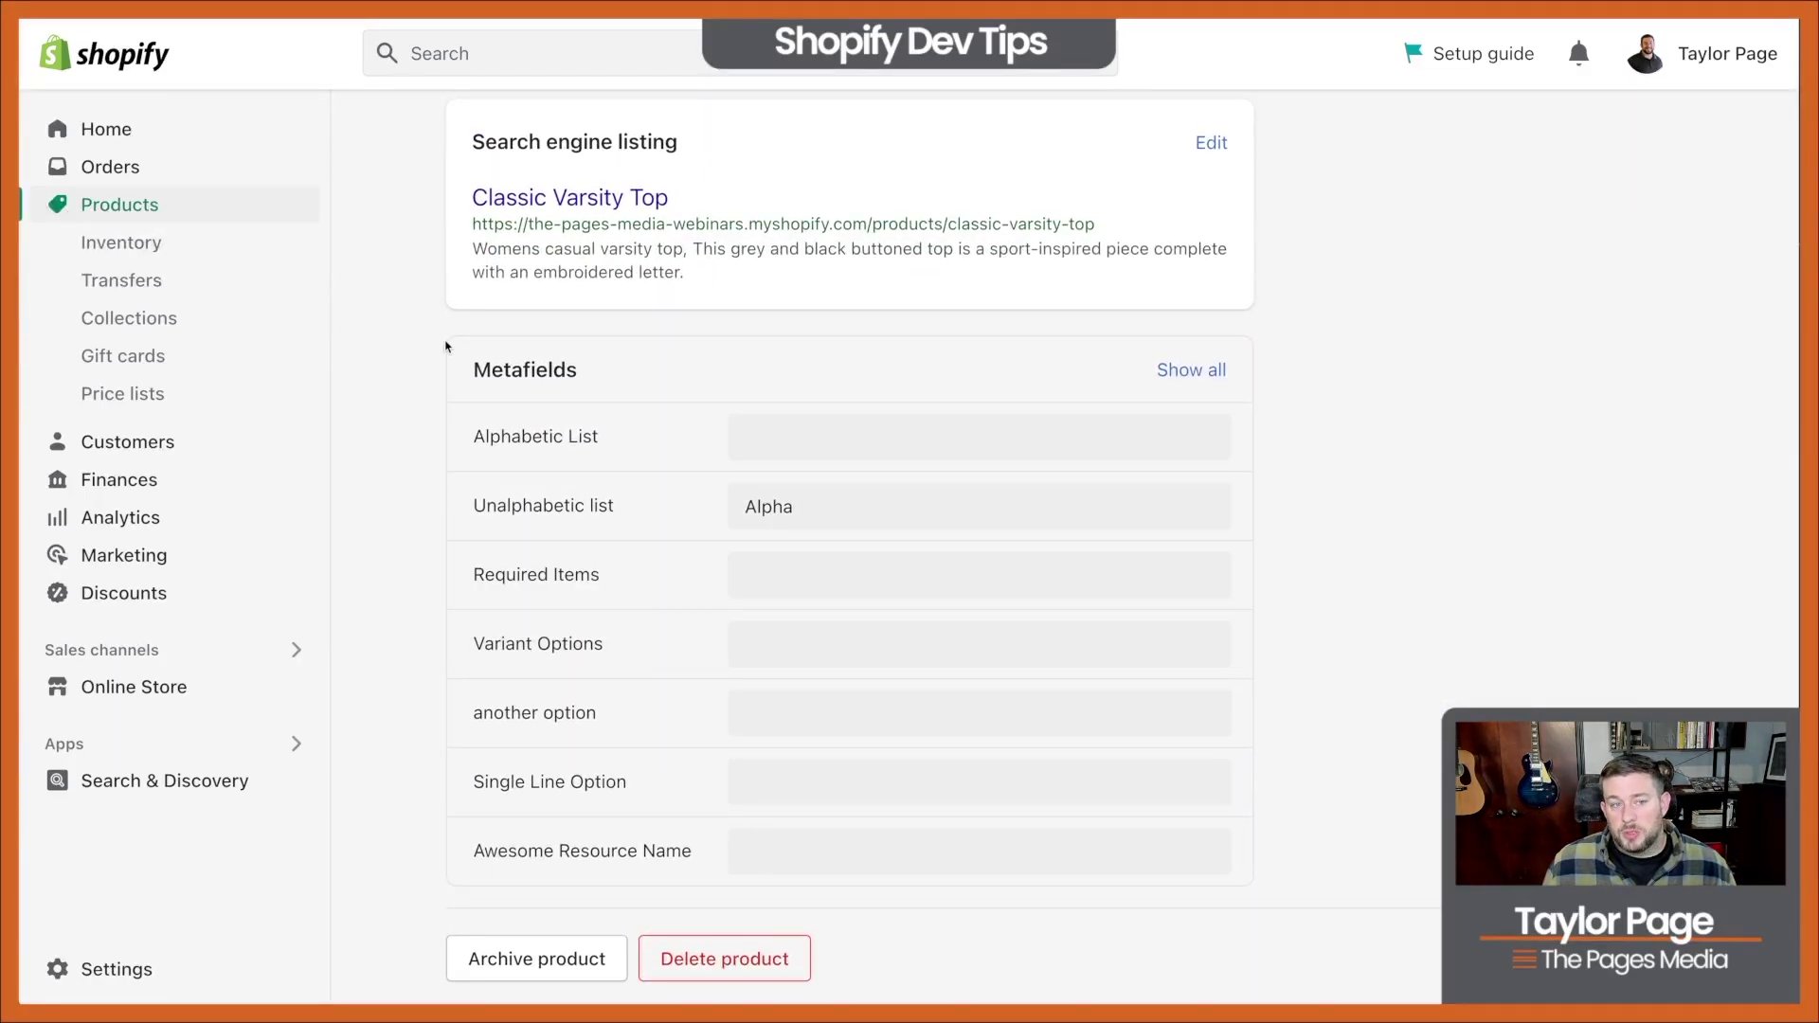
pyautogui.scroll(20, 446, 347)
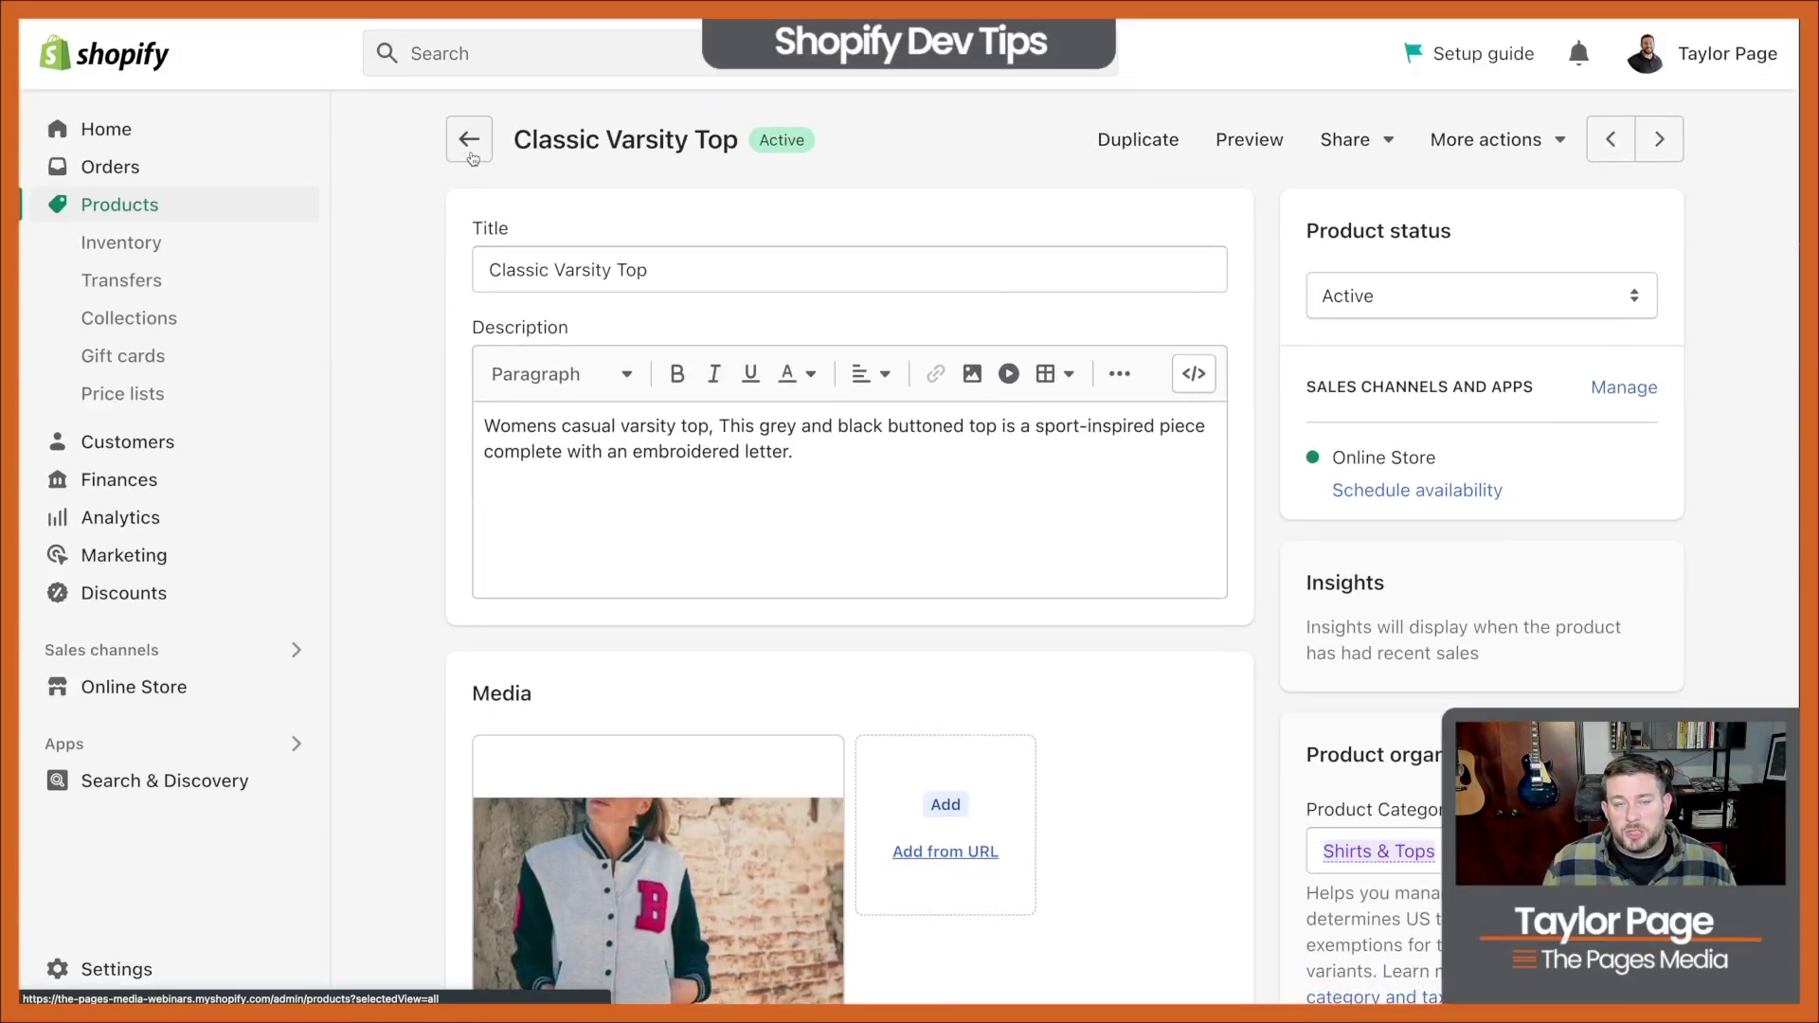
pyautogui.click(469, 140)
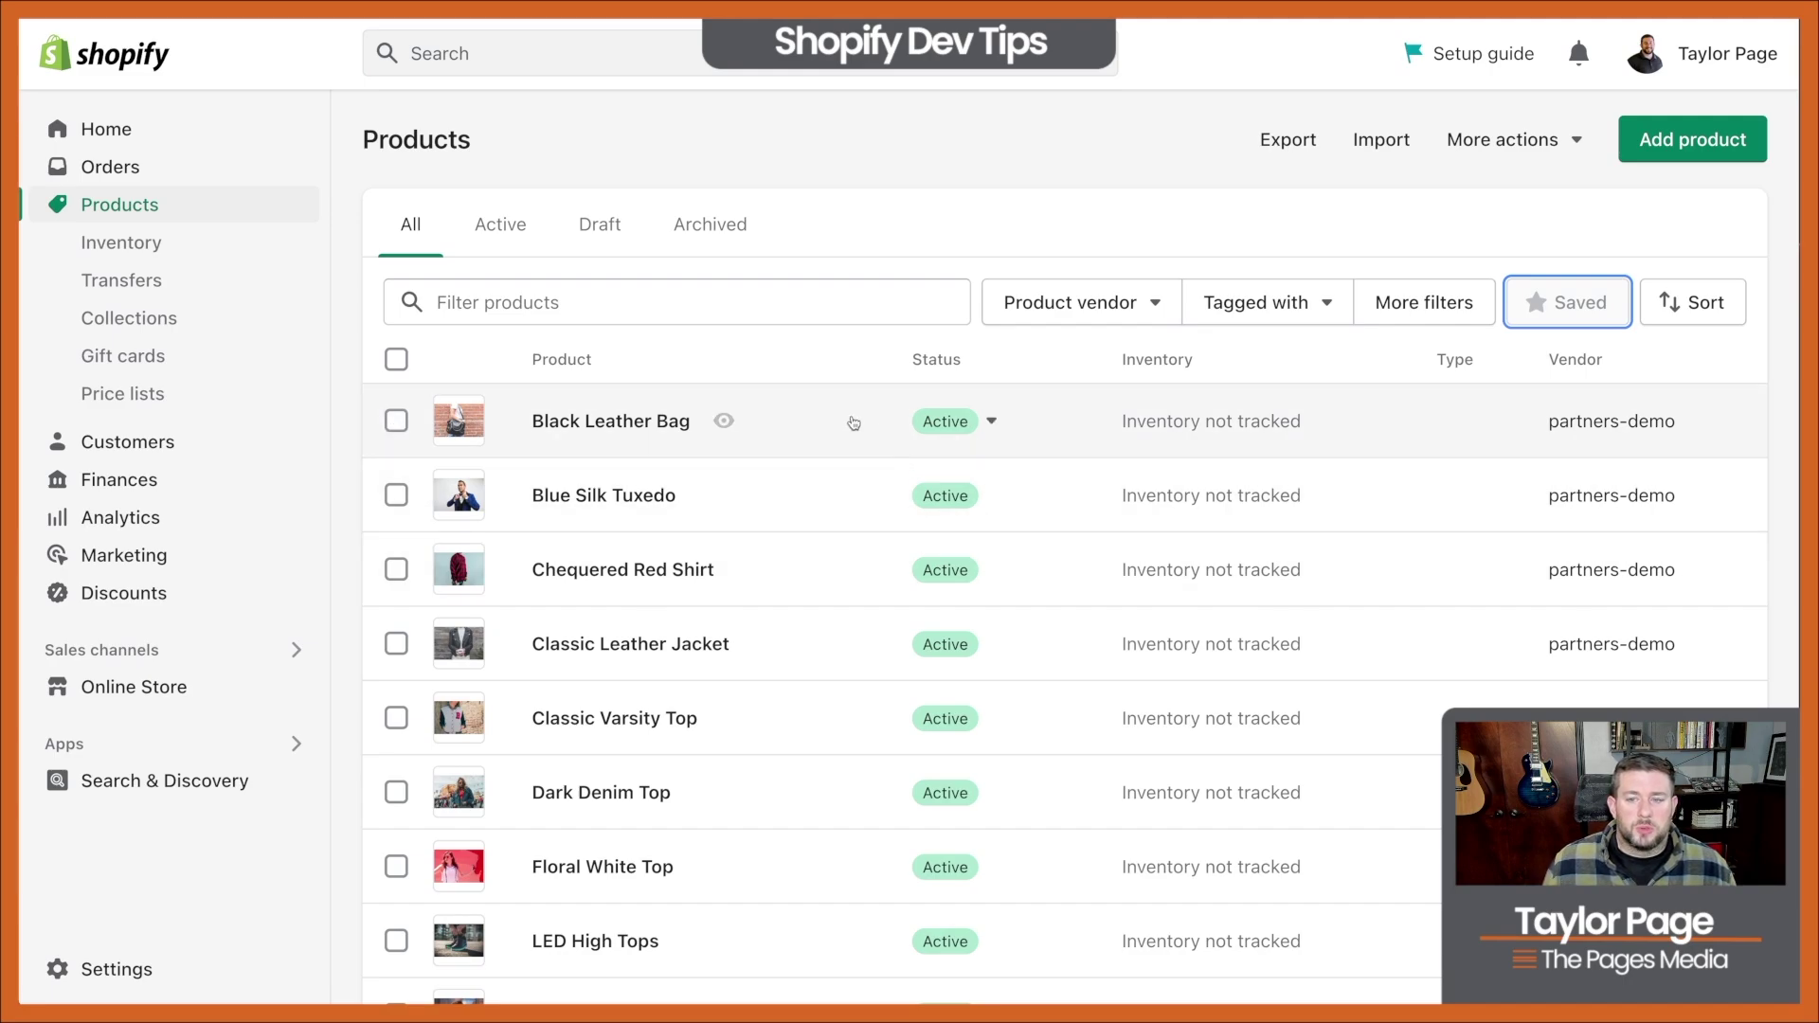
# - Select all 20 products and open them in the bulk editor
pyautogui.click(396, 495)
pyautogui.click(396, 591)
pyautogui.click(396, 666)
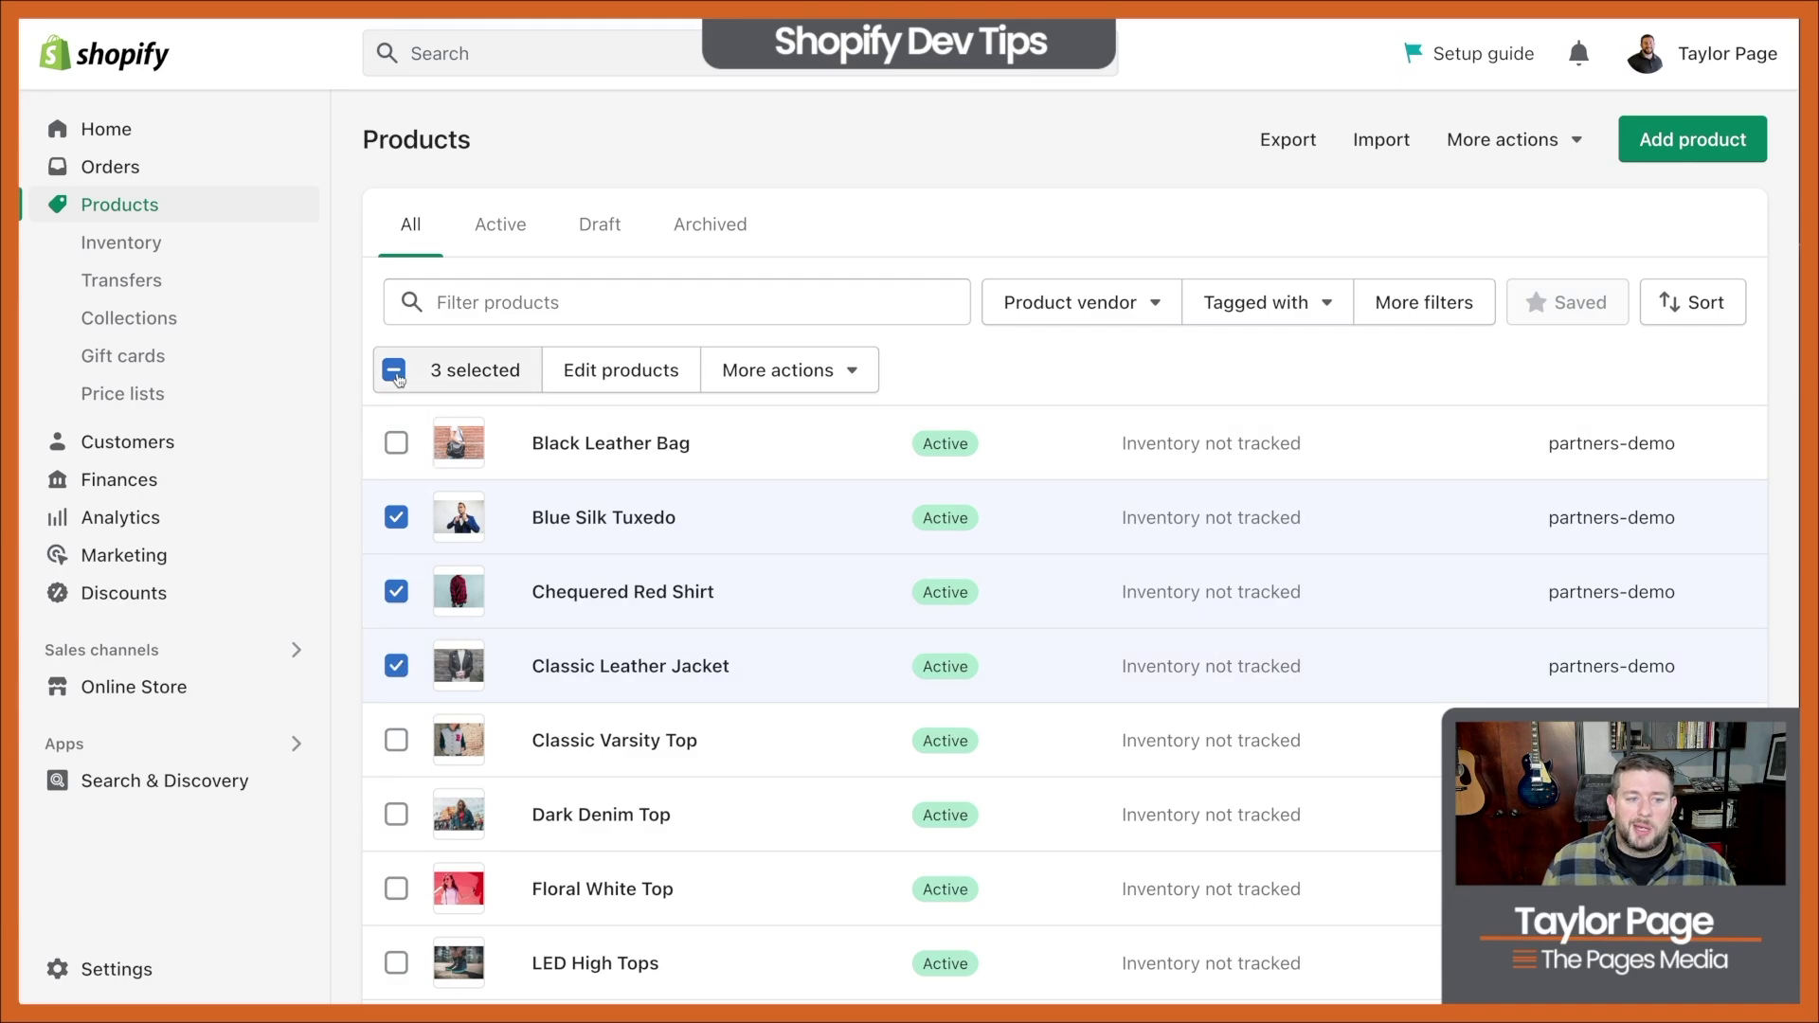
pyautogui.click(394, 375)
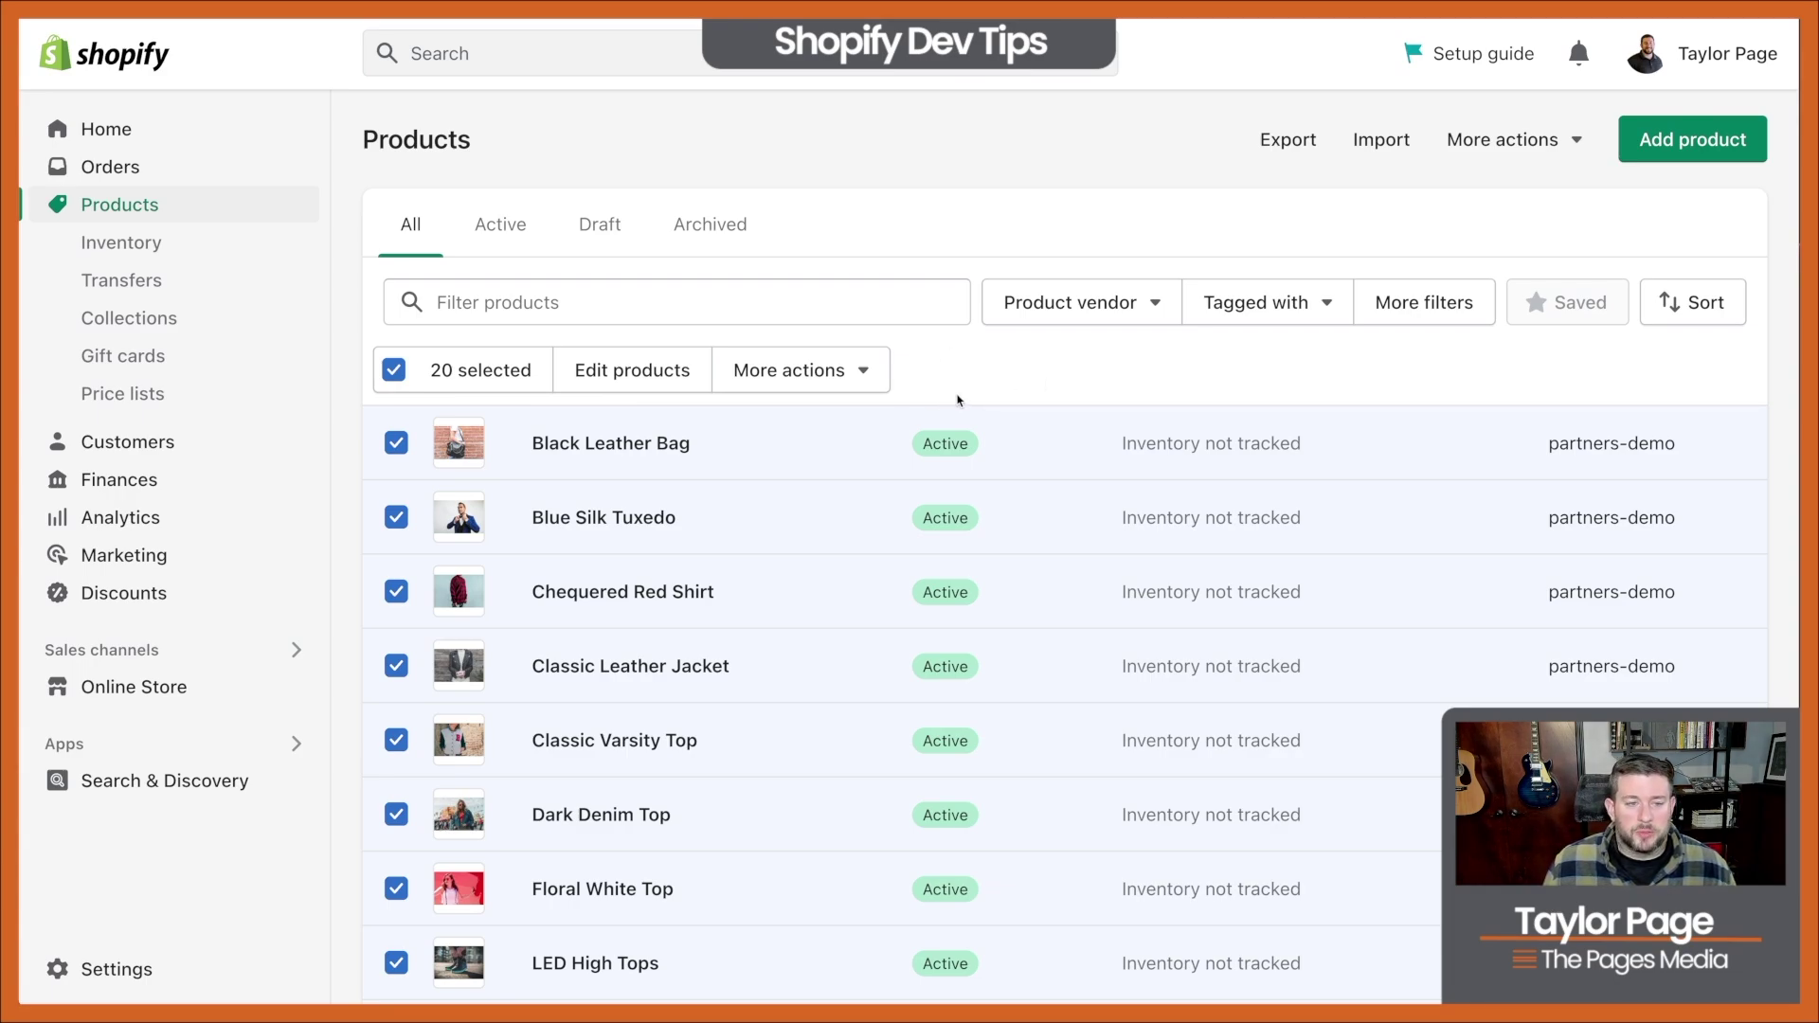
pyautogui.click(624, 383)
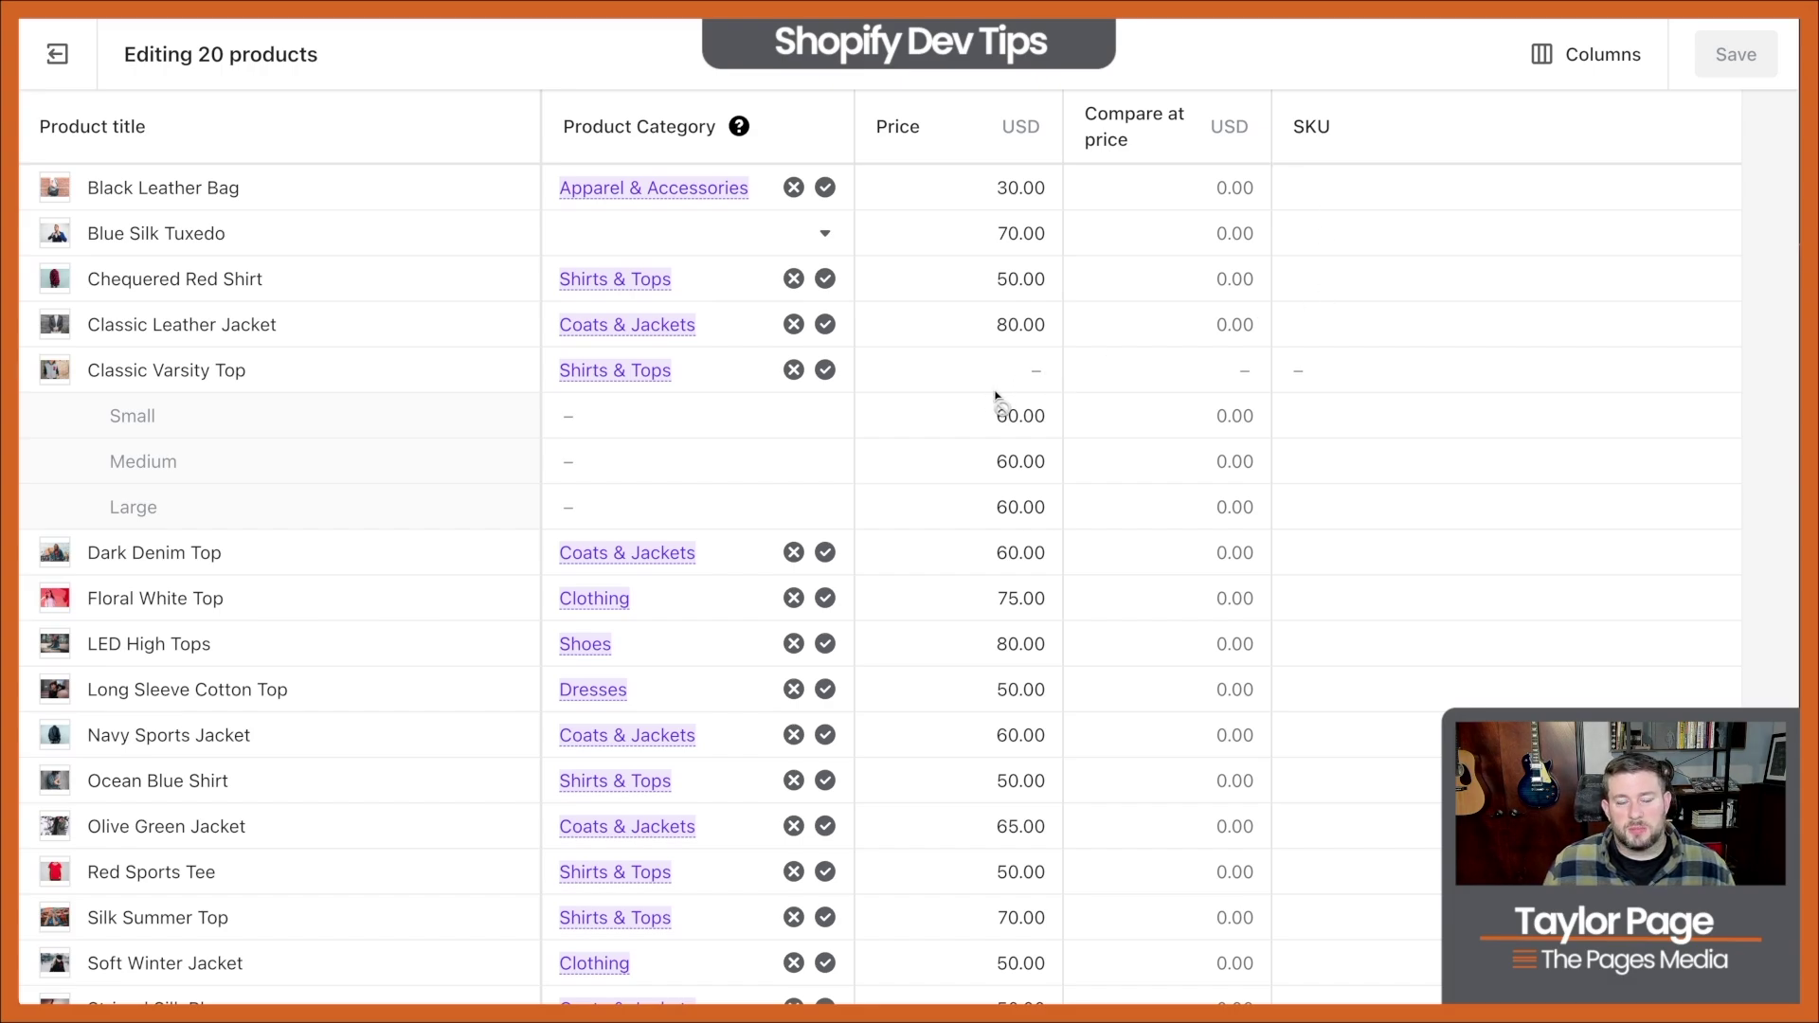
# - Select the Black Leather Bag price cell and bring up the bulk editor's column chooser
pyautogui.click(974, 188)
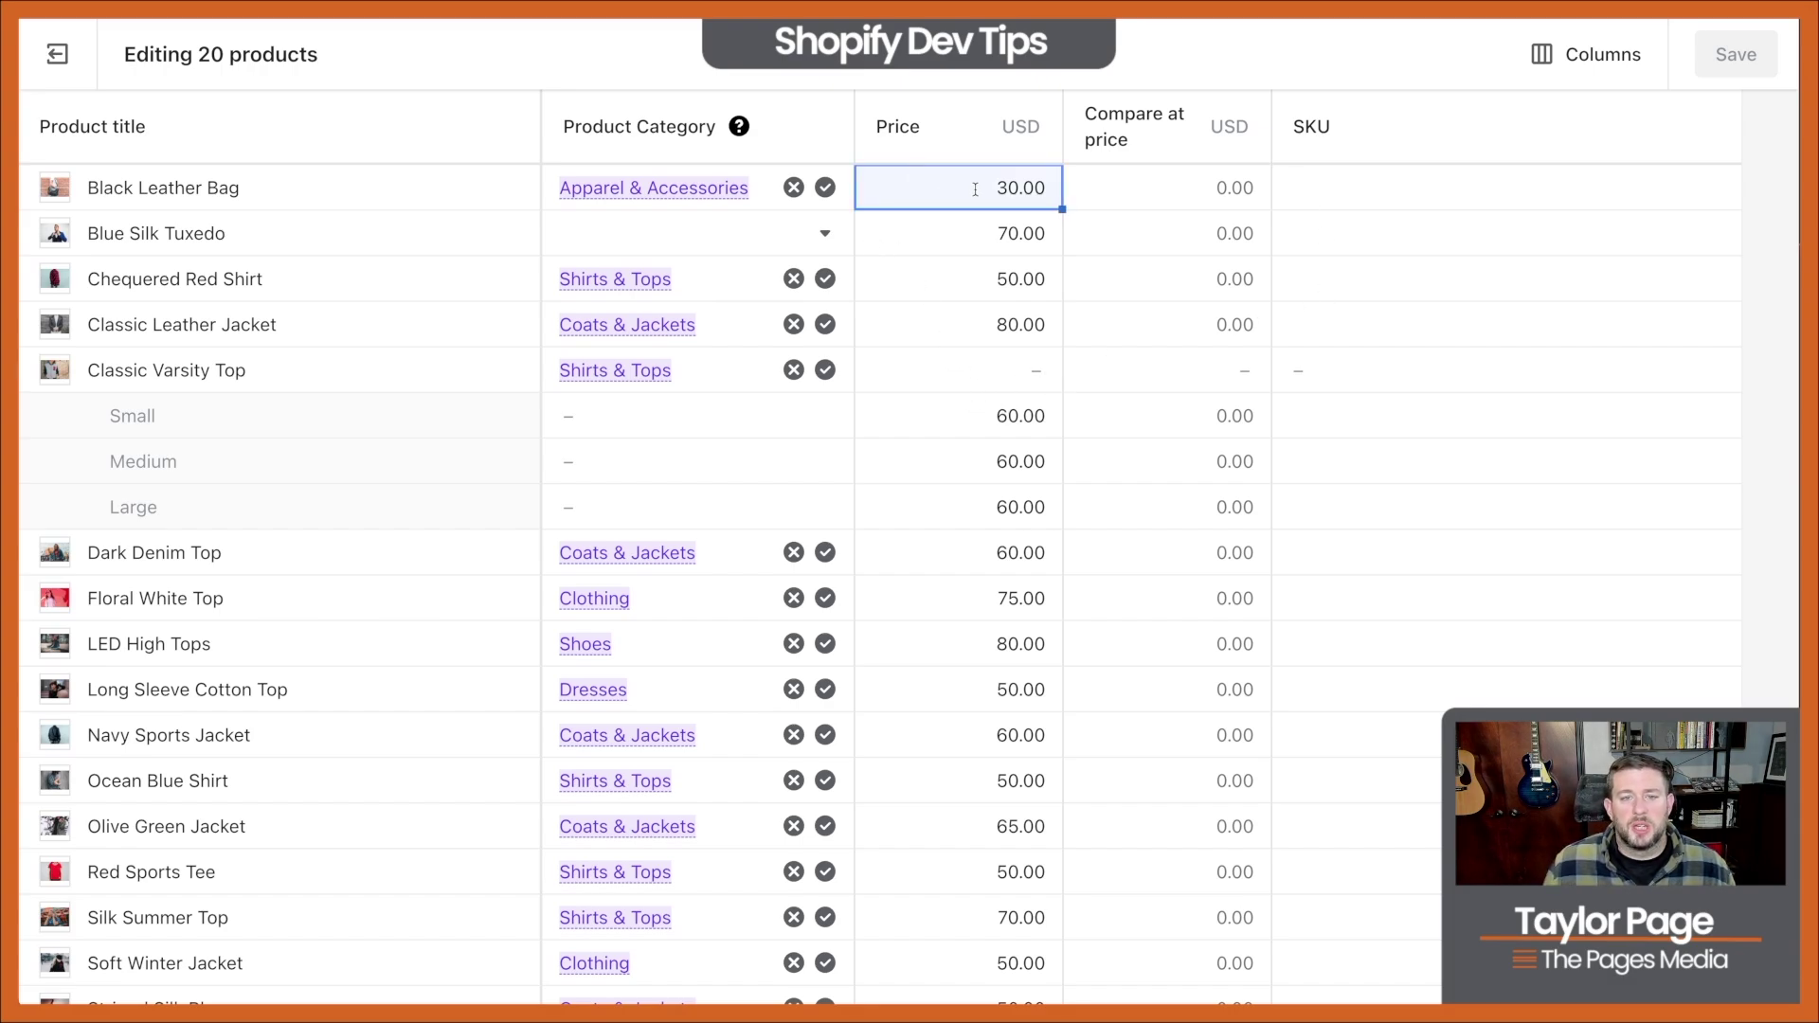
pyautogui.click(1513, 73)
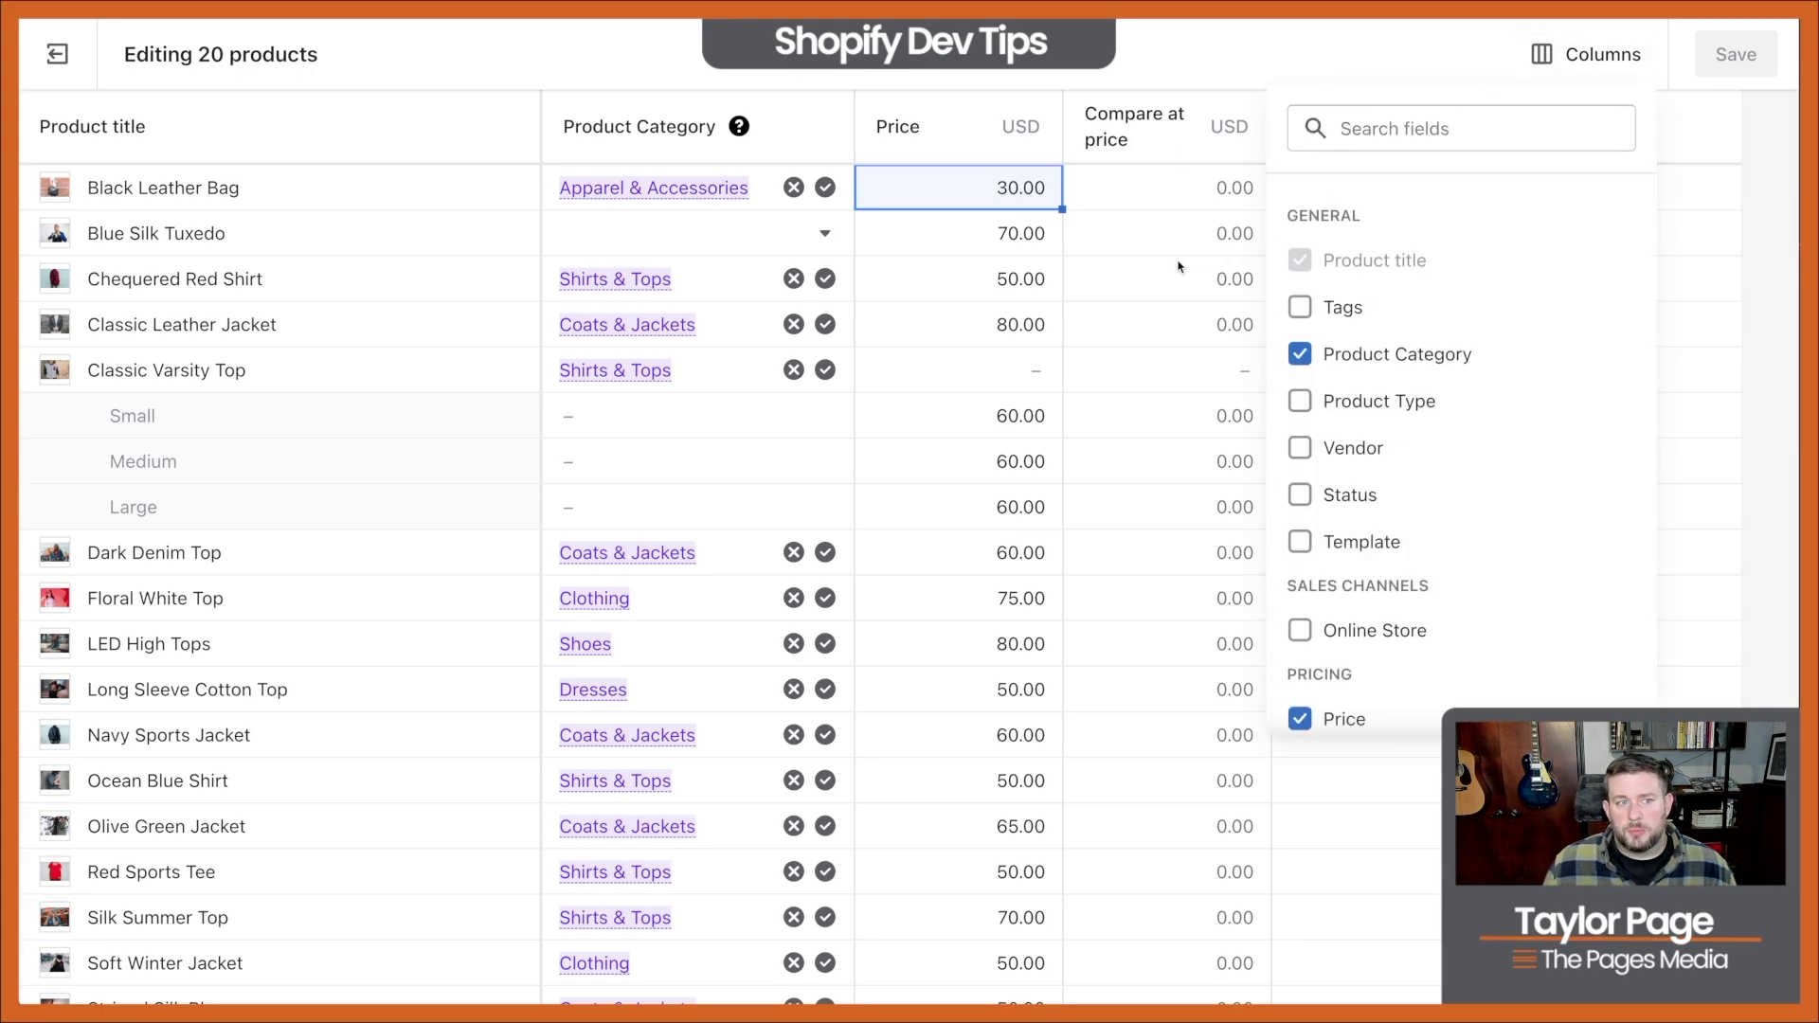
# - Hide the Product Category, Price, Compare at price and SKU columns
pyautogui.click(1302, 353)
pyautogui.scroll(-3, 1340, 616)
pyautogui.click(1301, 580)
pyautogui.click(1300, 625)
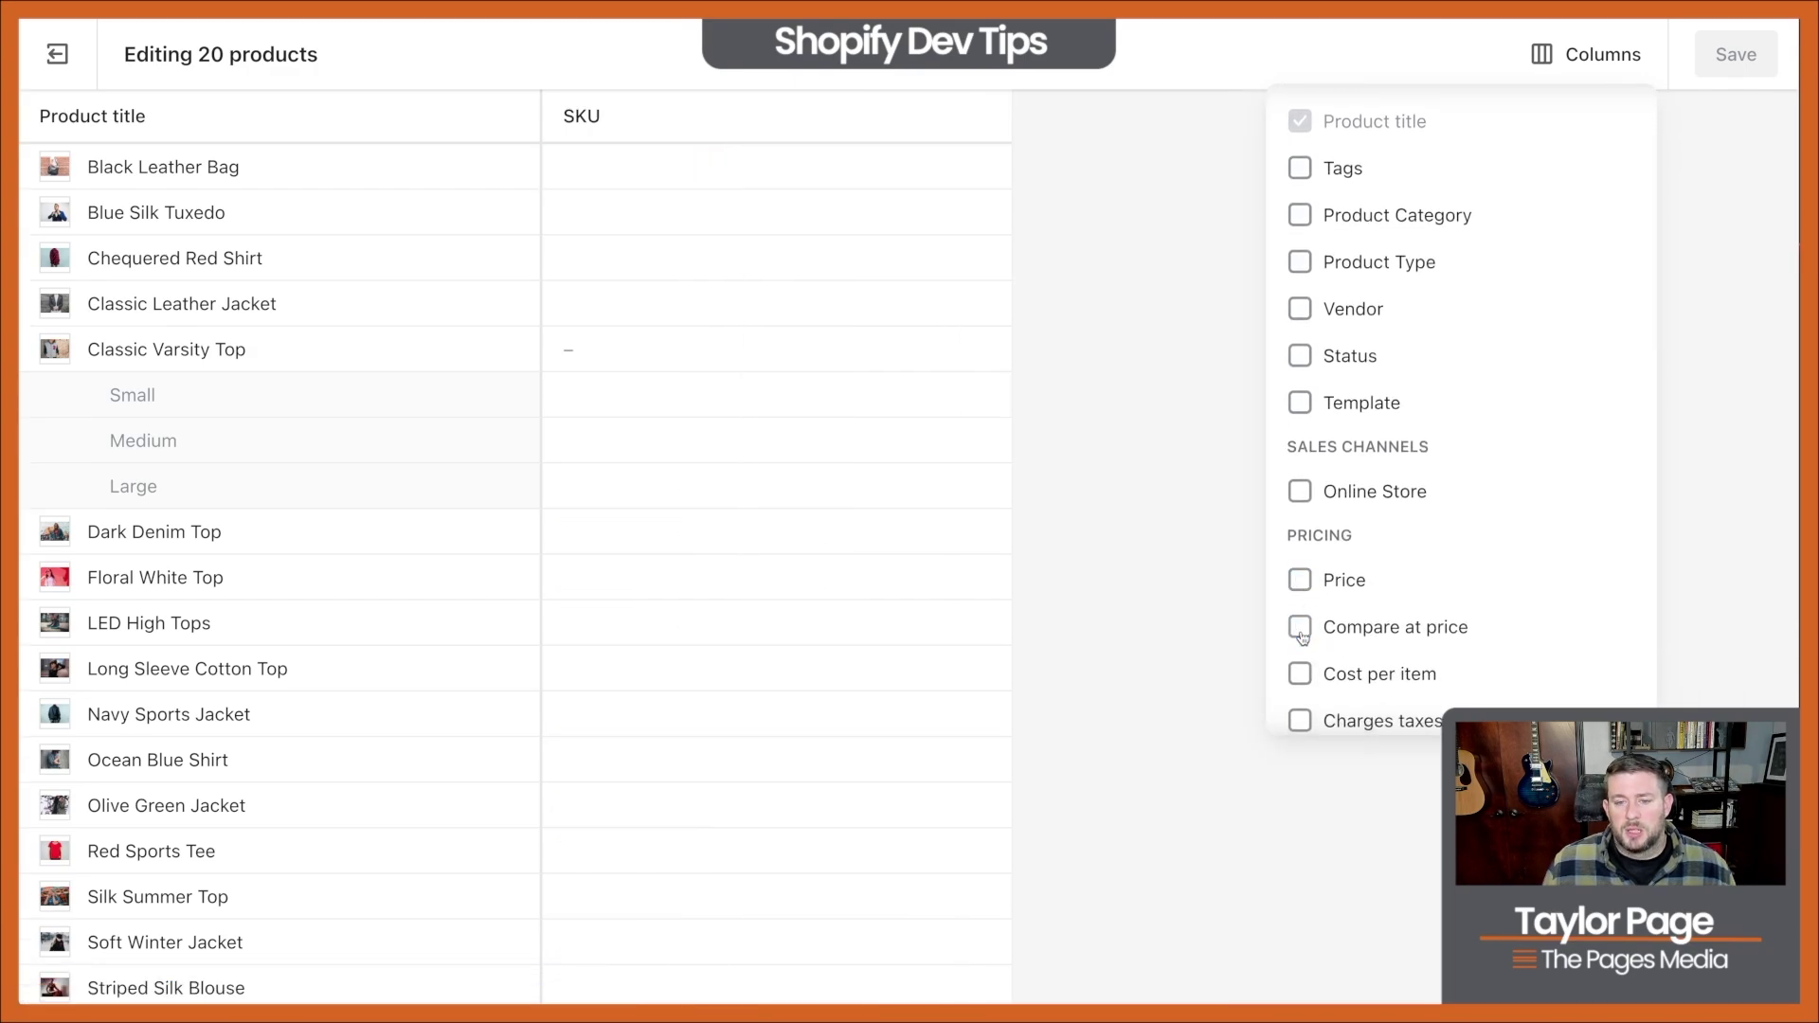
pyautogui.scroll(-3, 1324, 576)
pyautogui.click(1300, 562)
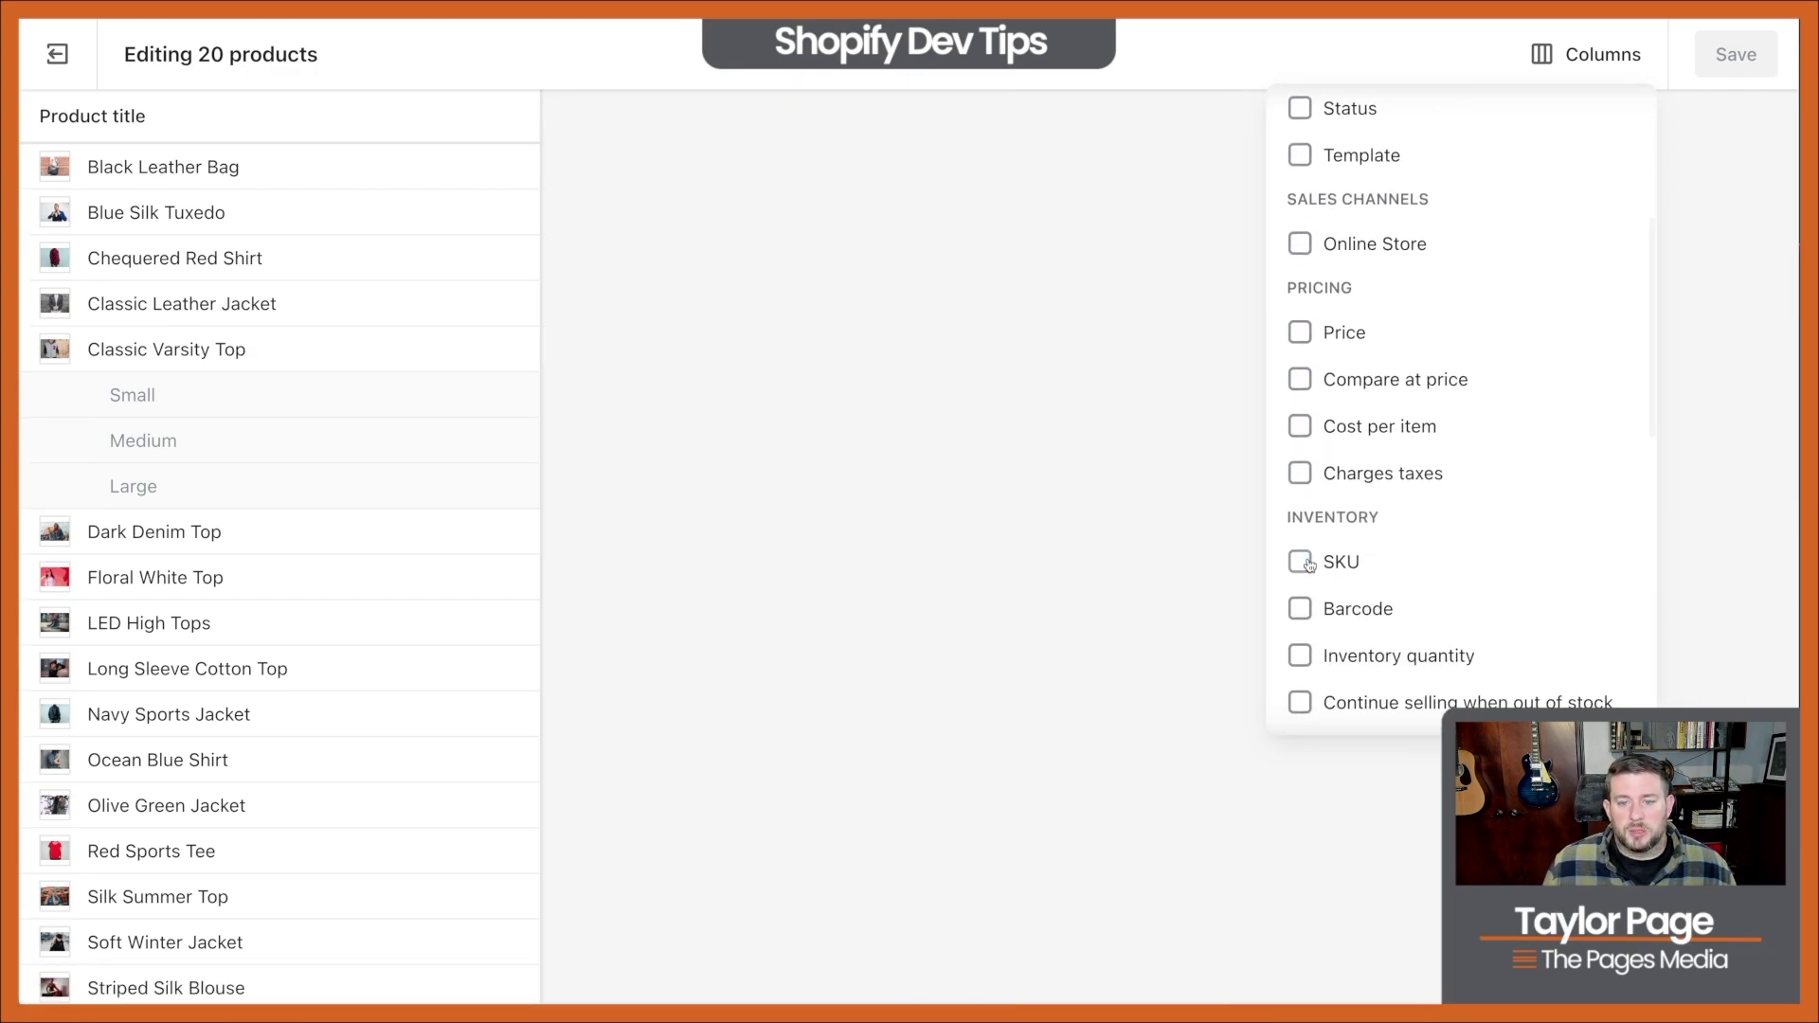
# - Show the Unalphabetic list metafield column, leaving Required Items and Alphabetic List hidden
pyautogui.scroll(-8, 1311, 566)
pyautogui.scroll(-2, 1307, 563)
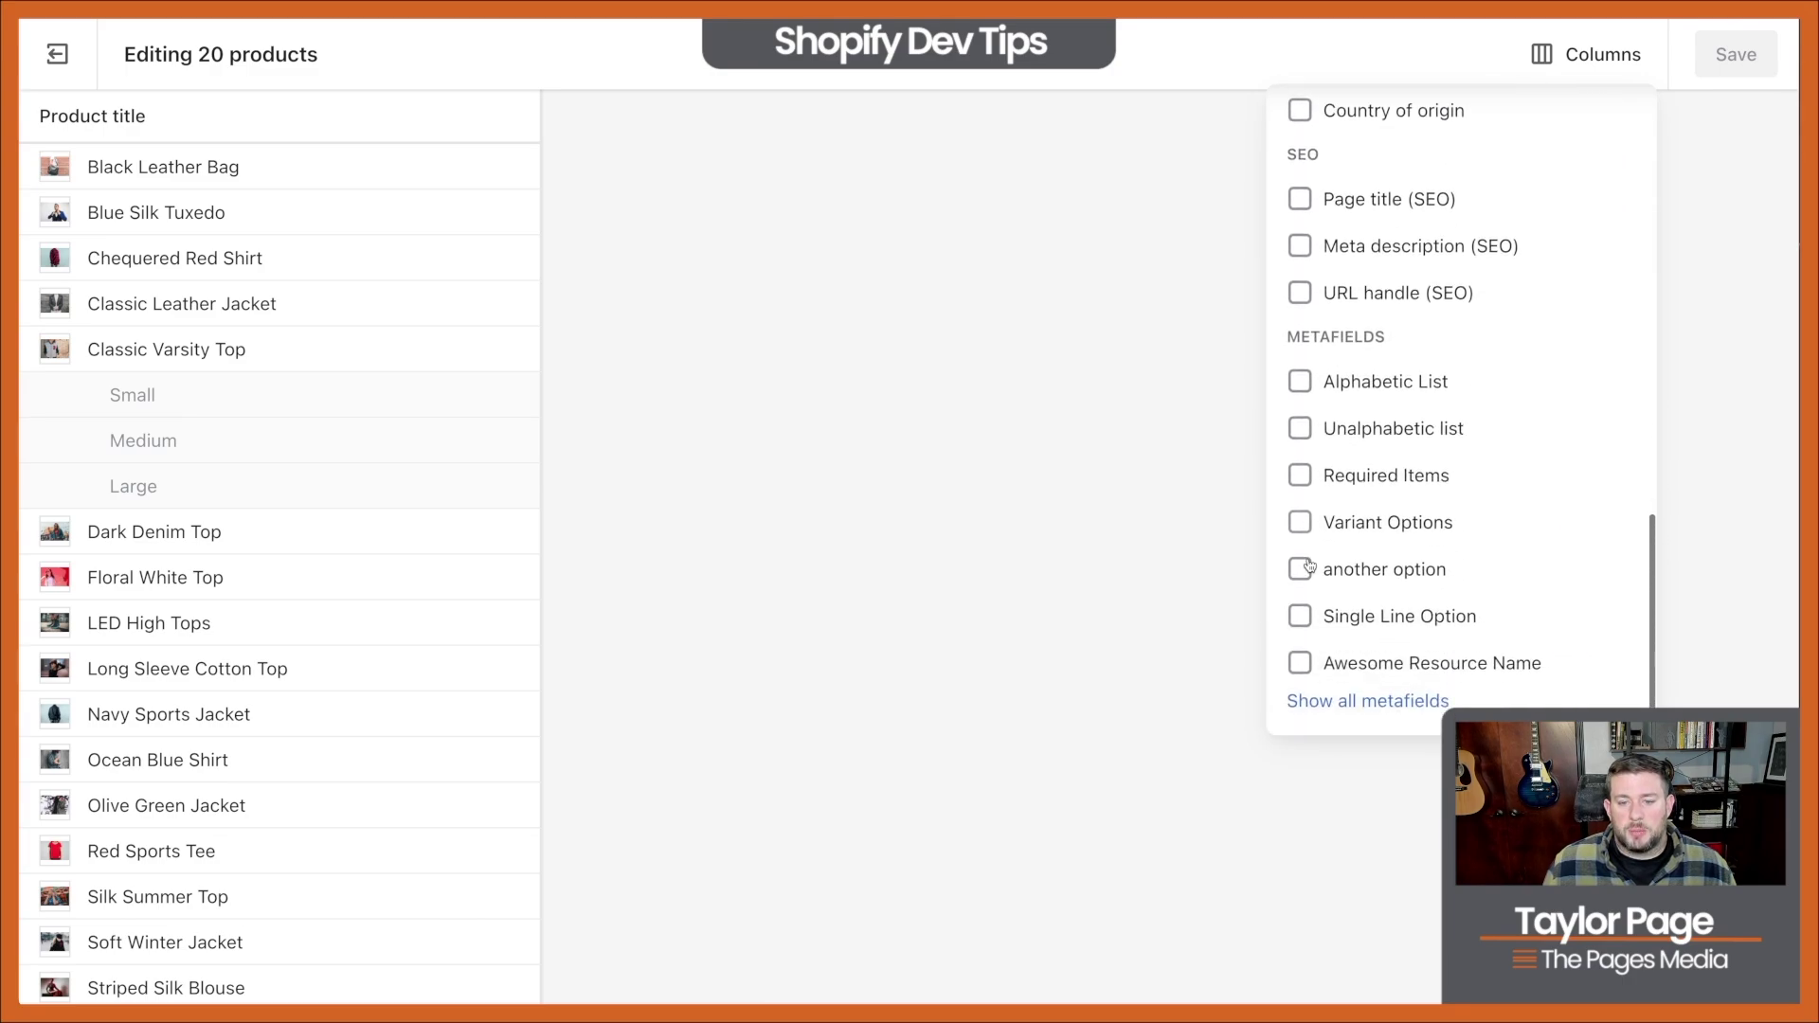
pyautogui.moveTo(1286, 340); pyautogui.dragTo(1411, 345)
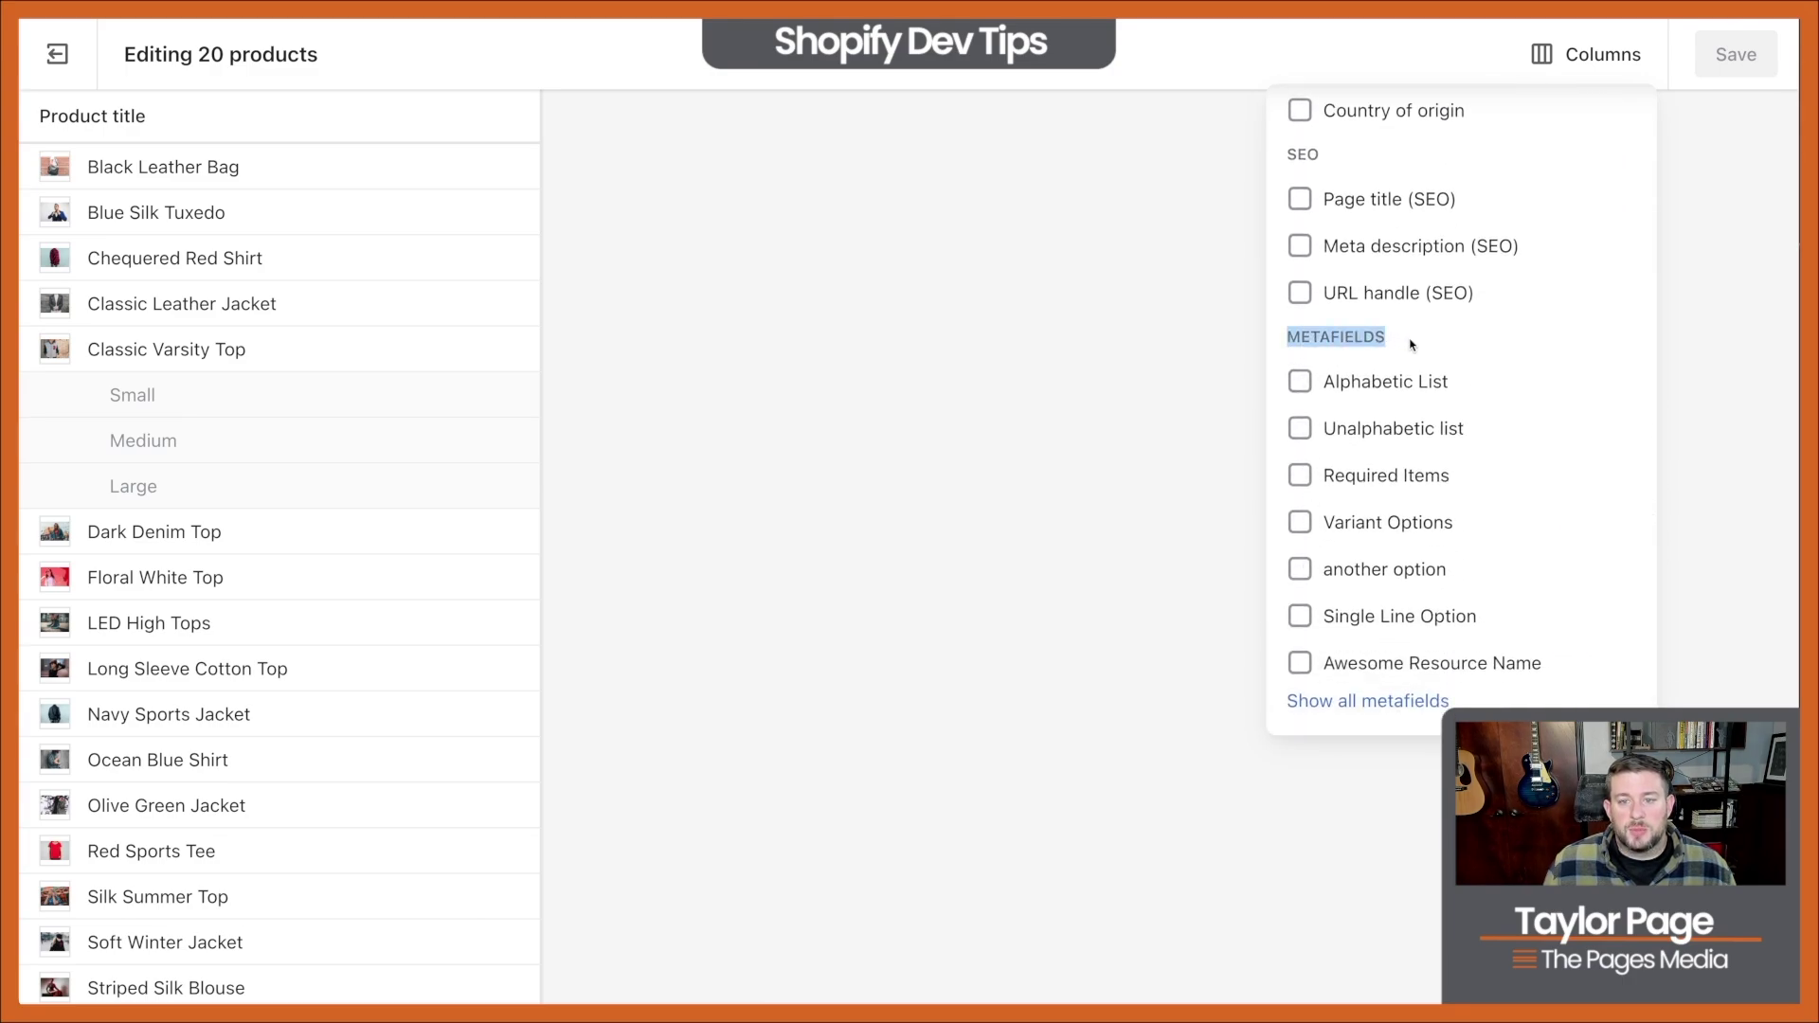
pyautogui.click(1301, 431)
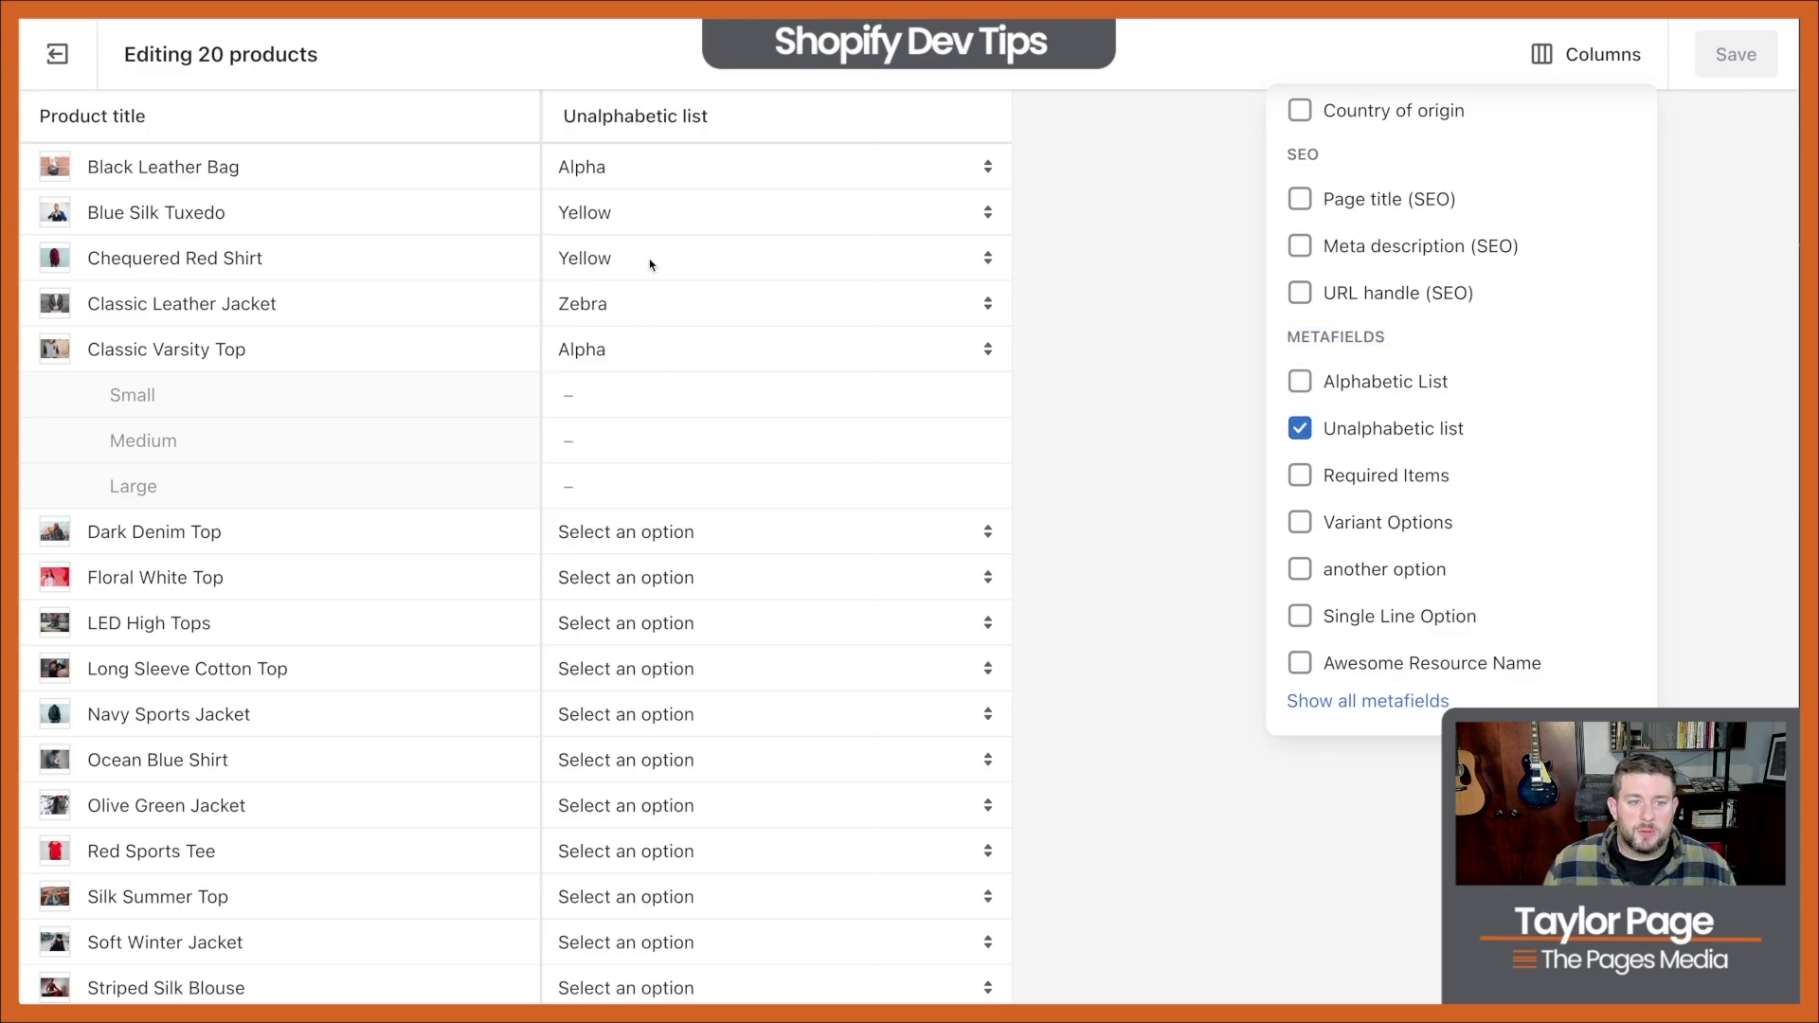
pyautogui.click(1302, 477)
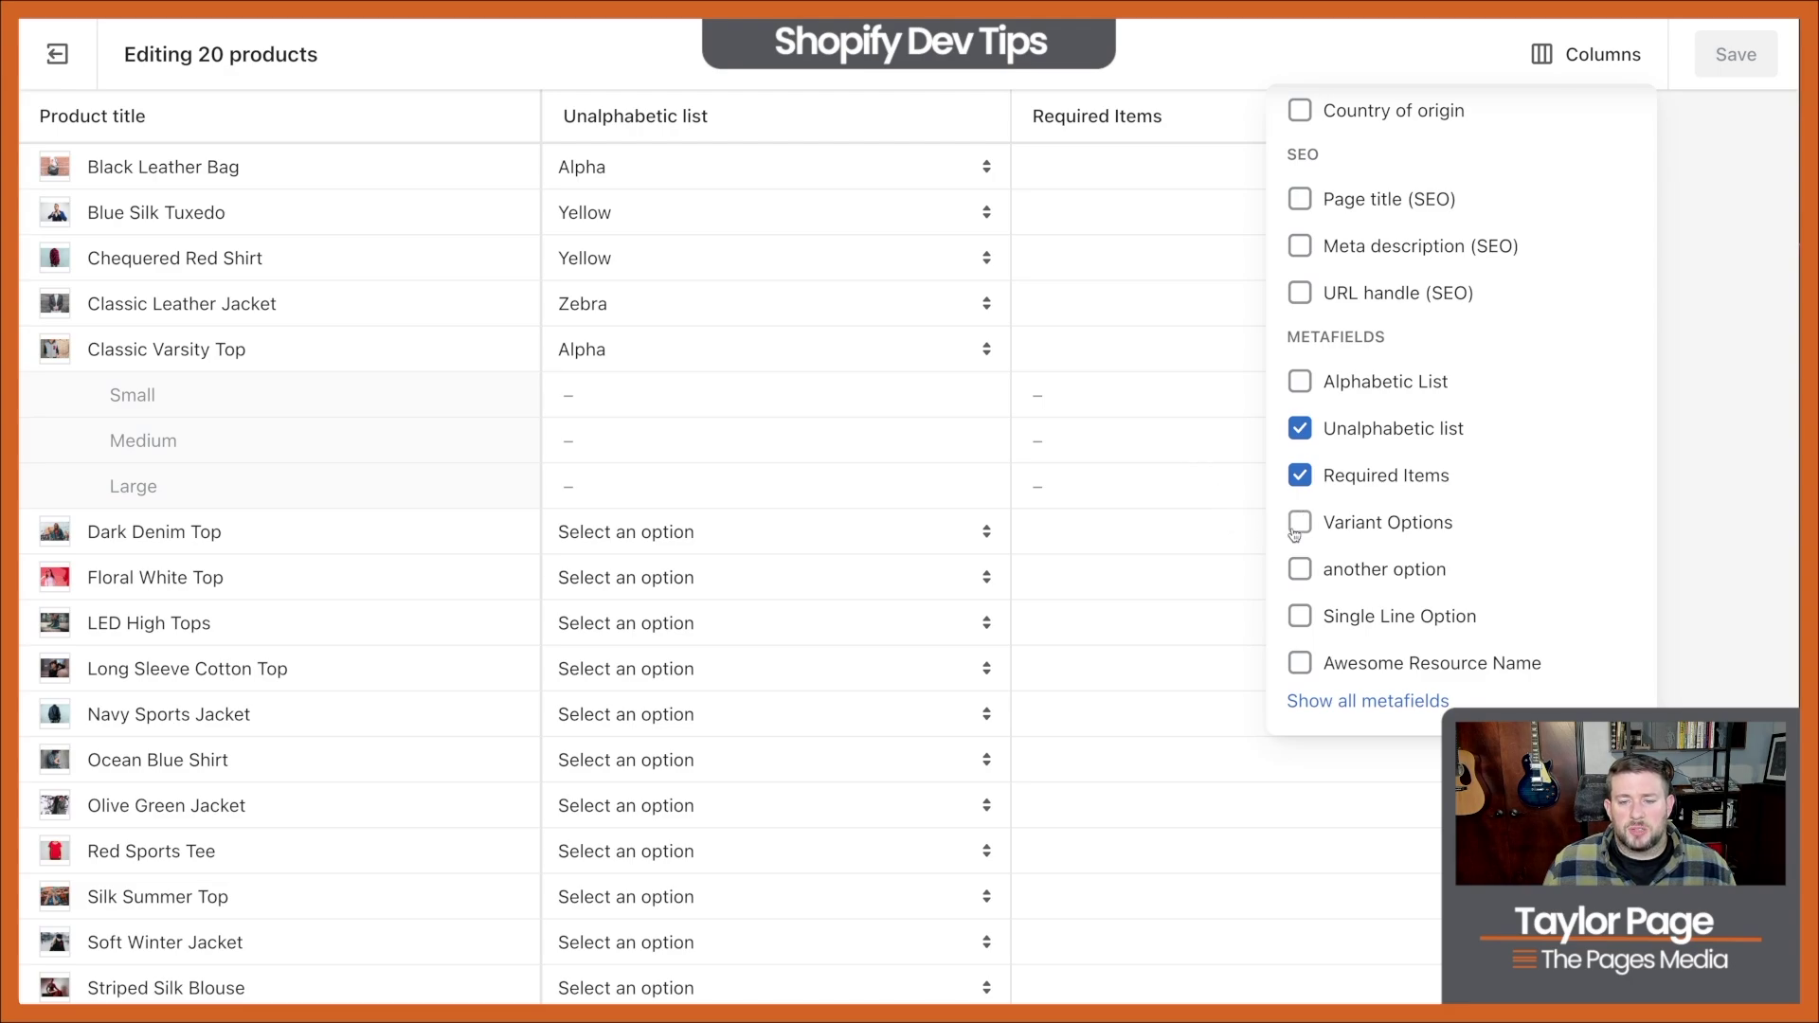
pyautogui.click(1301, 386)
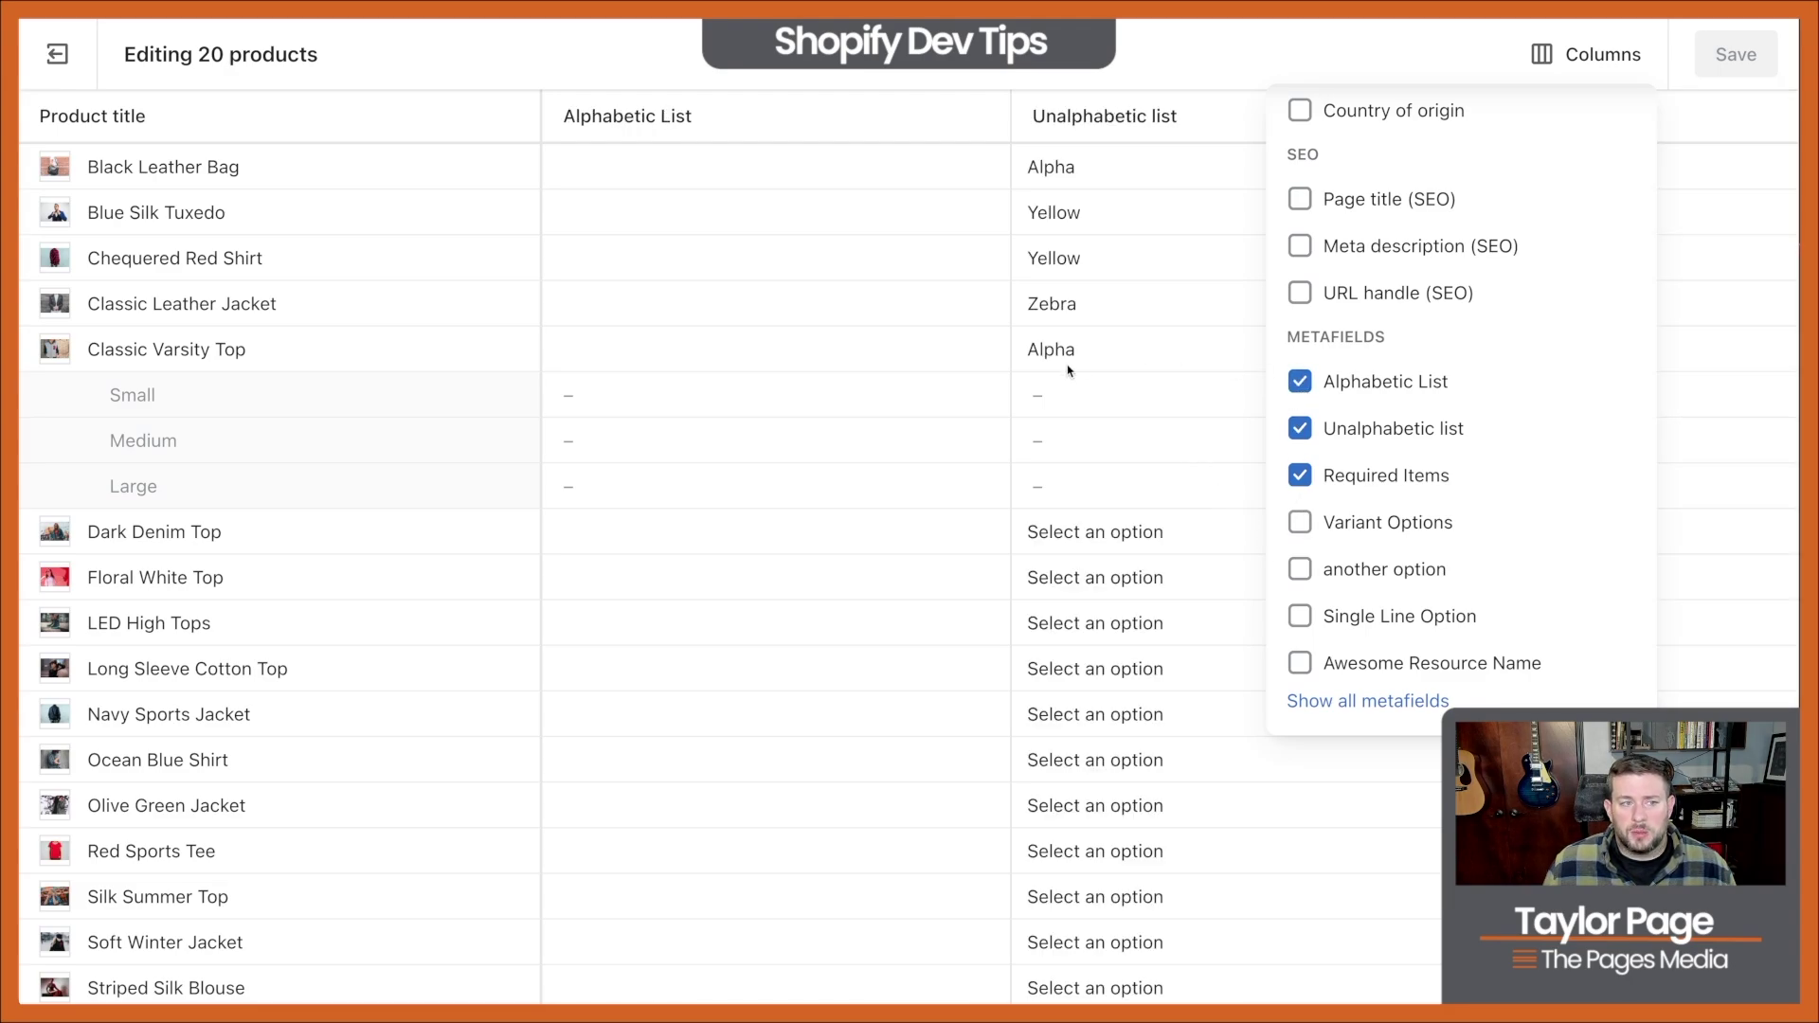
pyautogui.click(1305, 386)
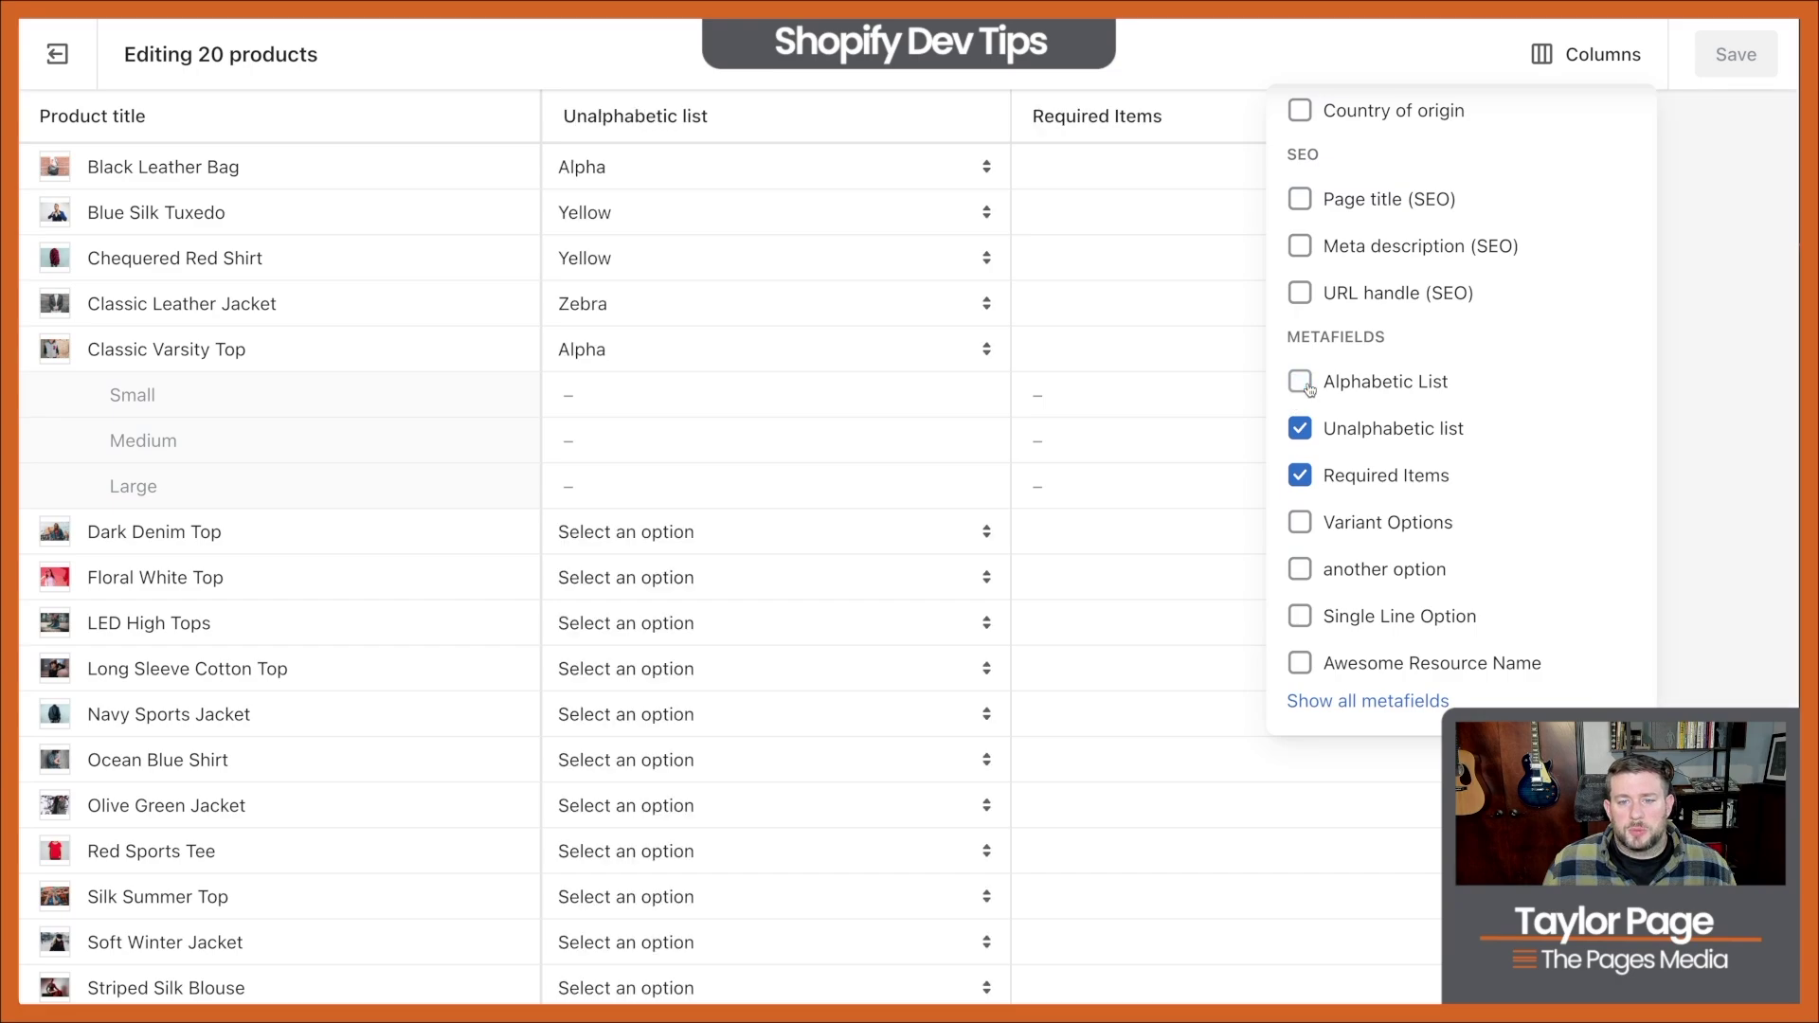
pyautogui.click(1302, 476)
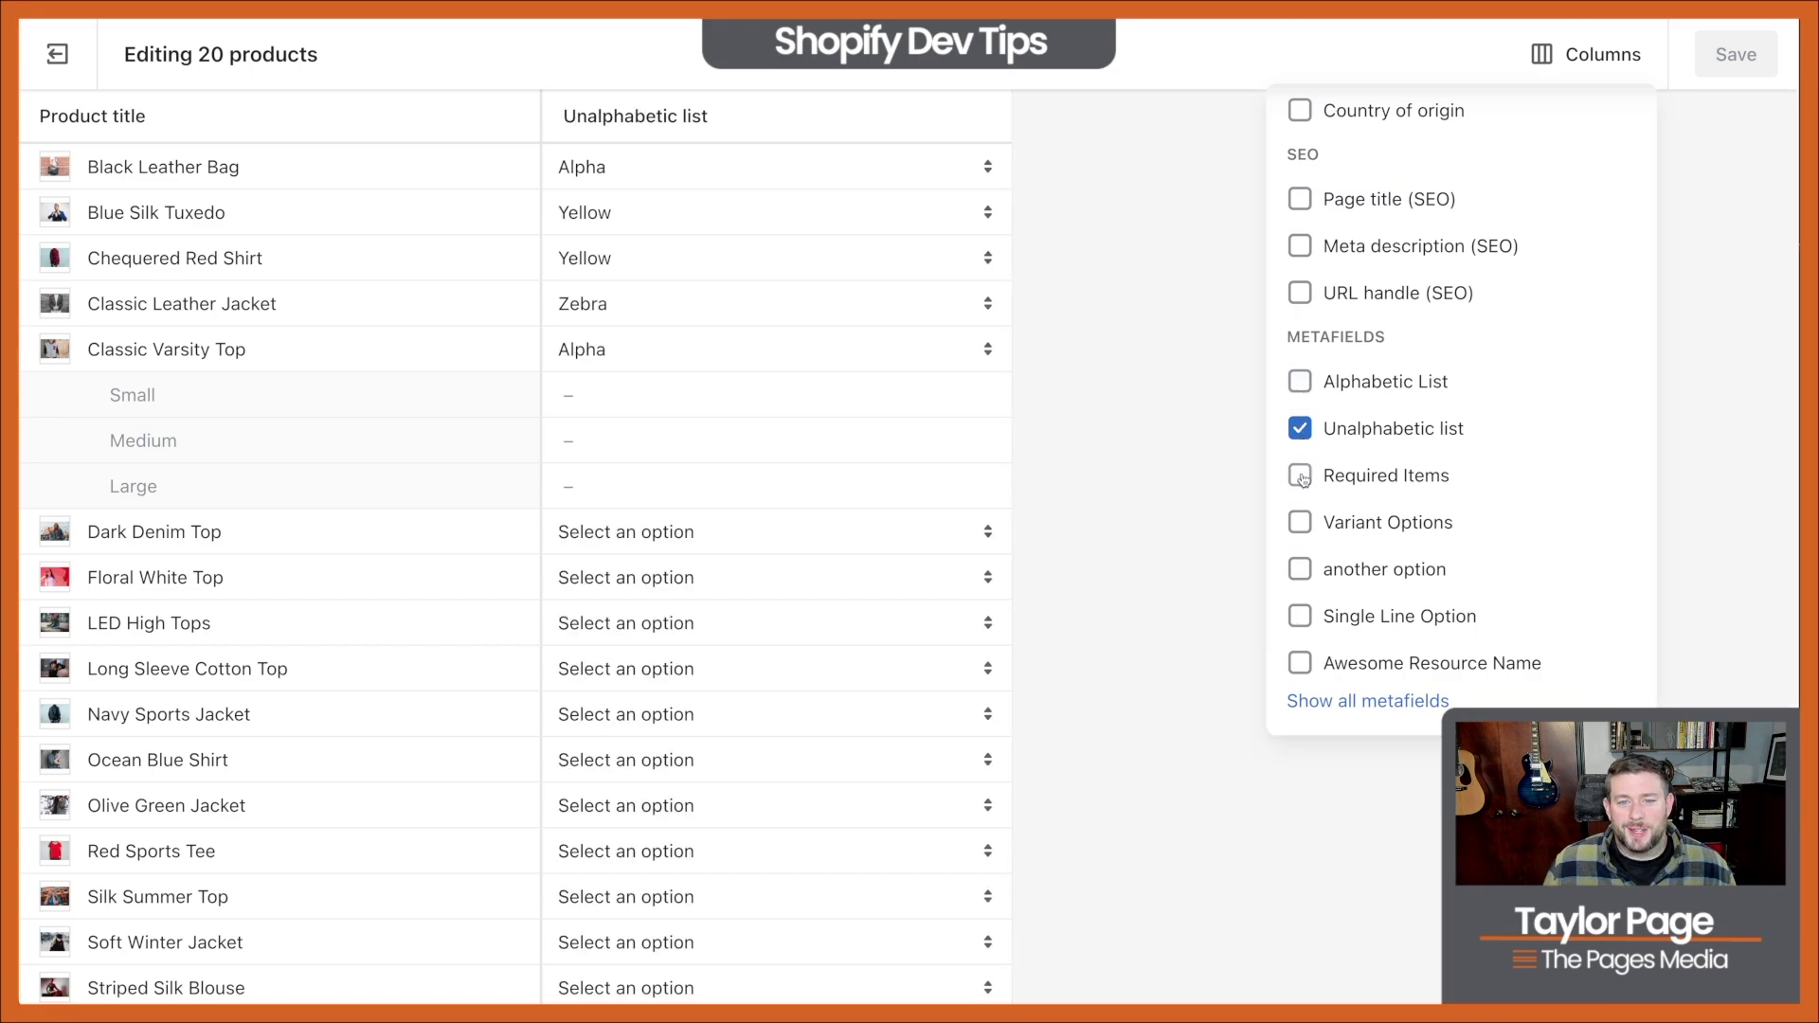
pyautogui.click(1211, 334)
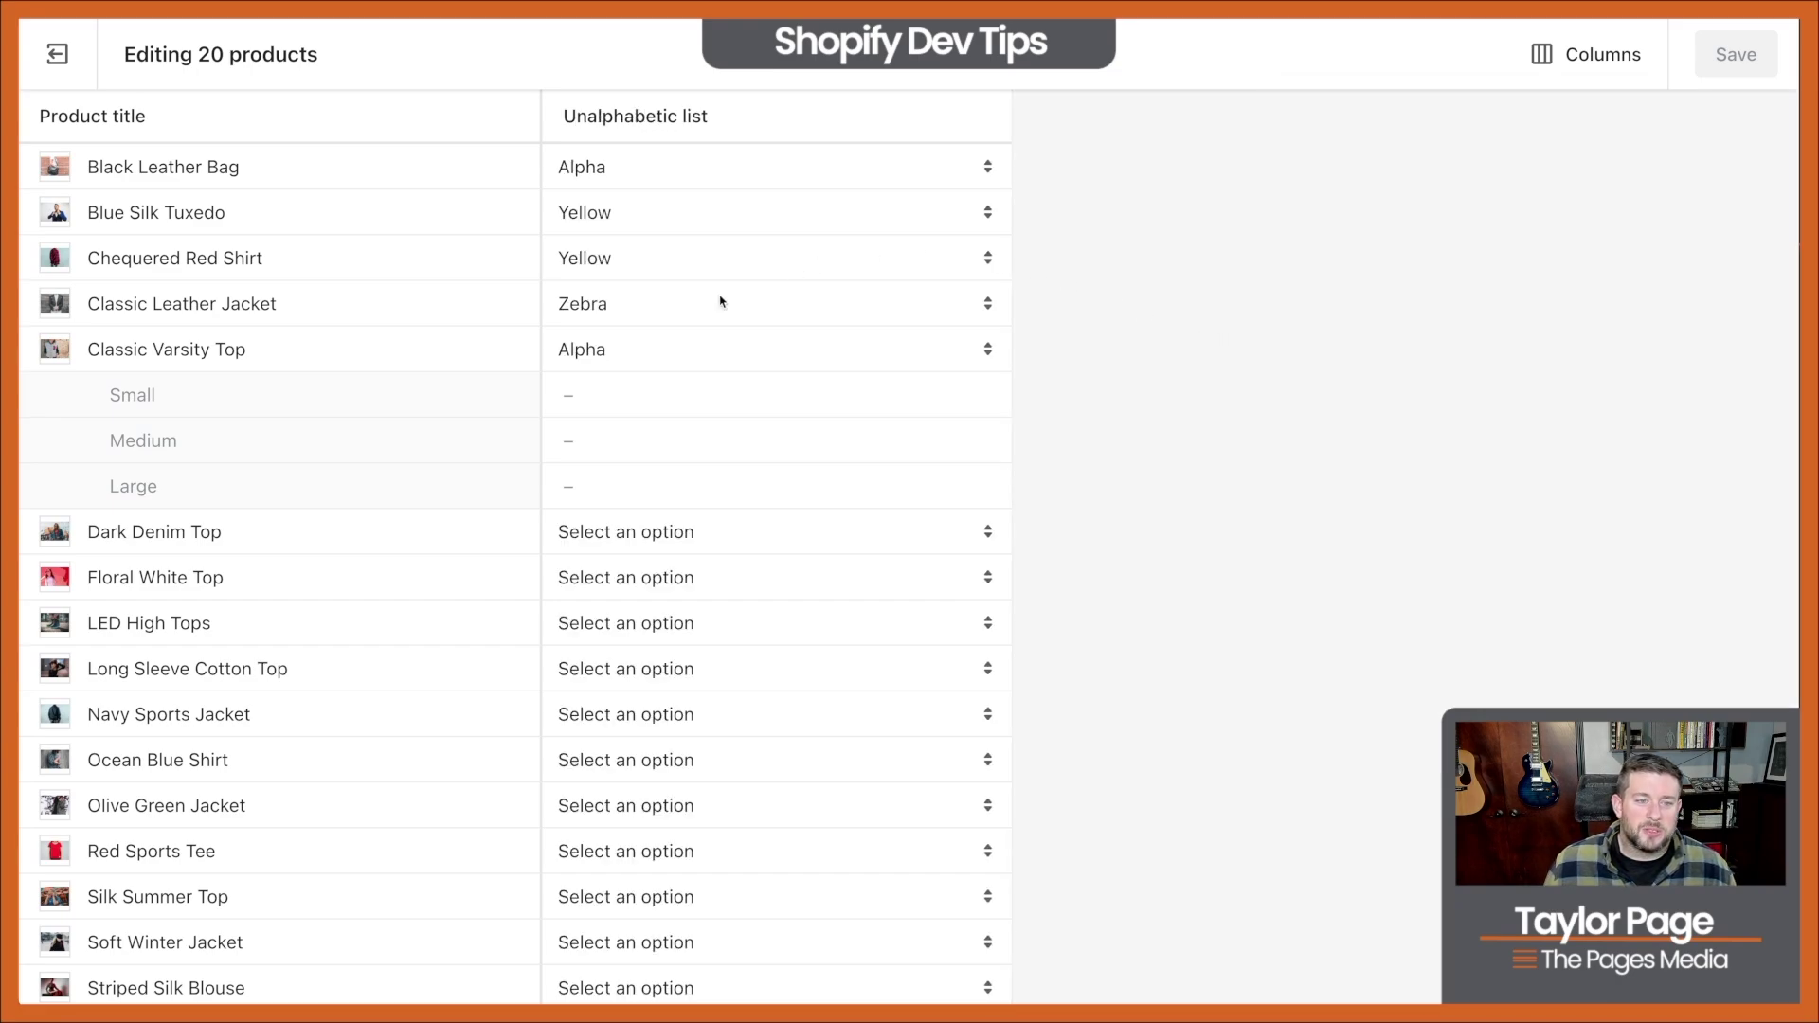
# - Set Dark Denim Top to Alpha, Long Sleeve Cotton Top to Dog, LED High Tops to Yellow, Floral White Top to Xray; save
pyautogui.click(616, 532)
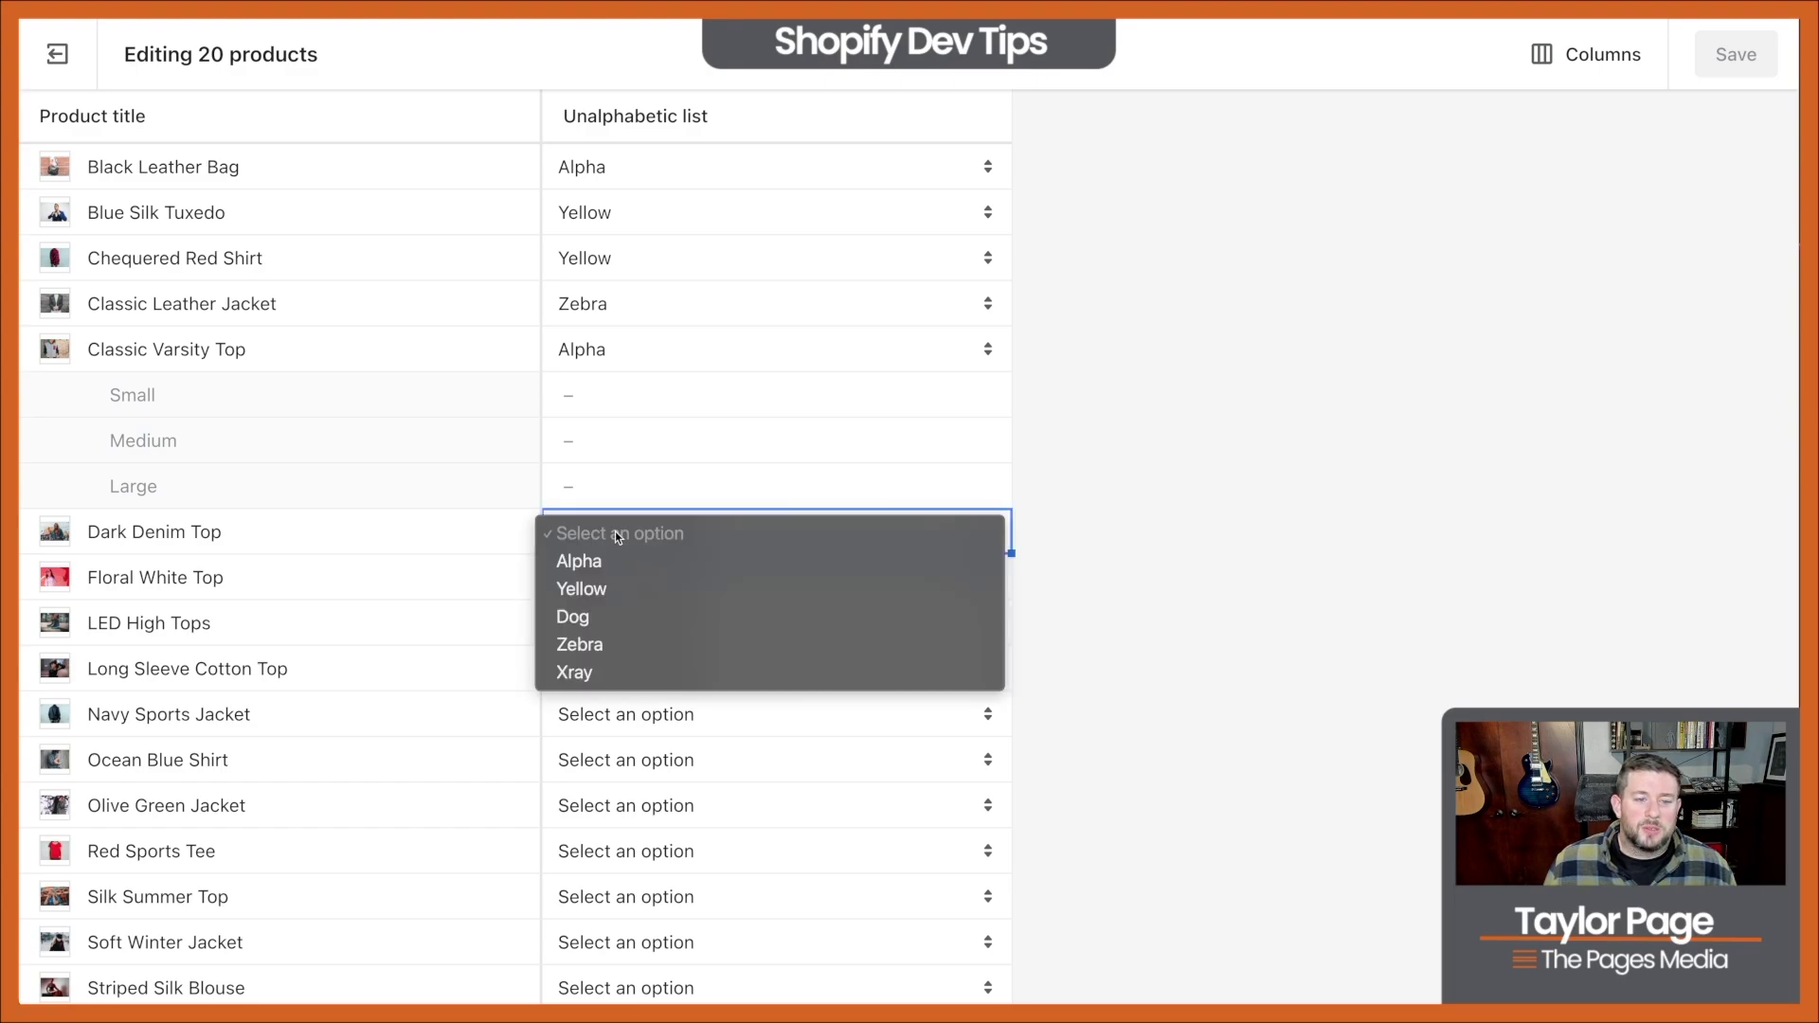
pyautogui.click(616, 561)
pyautogui.click(620, 671)
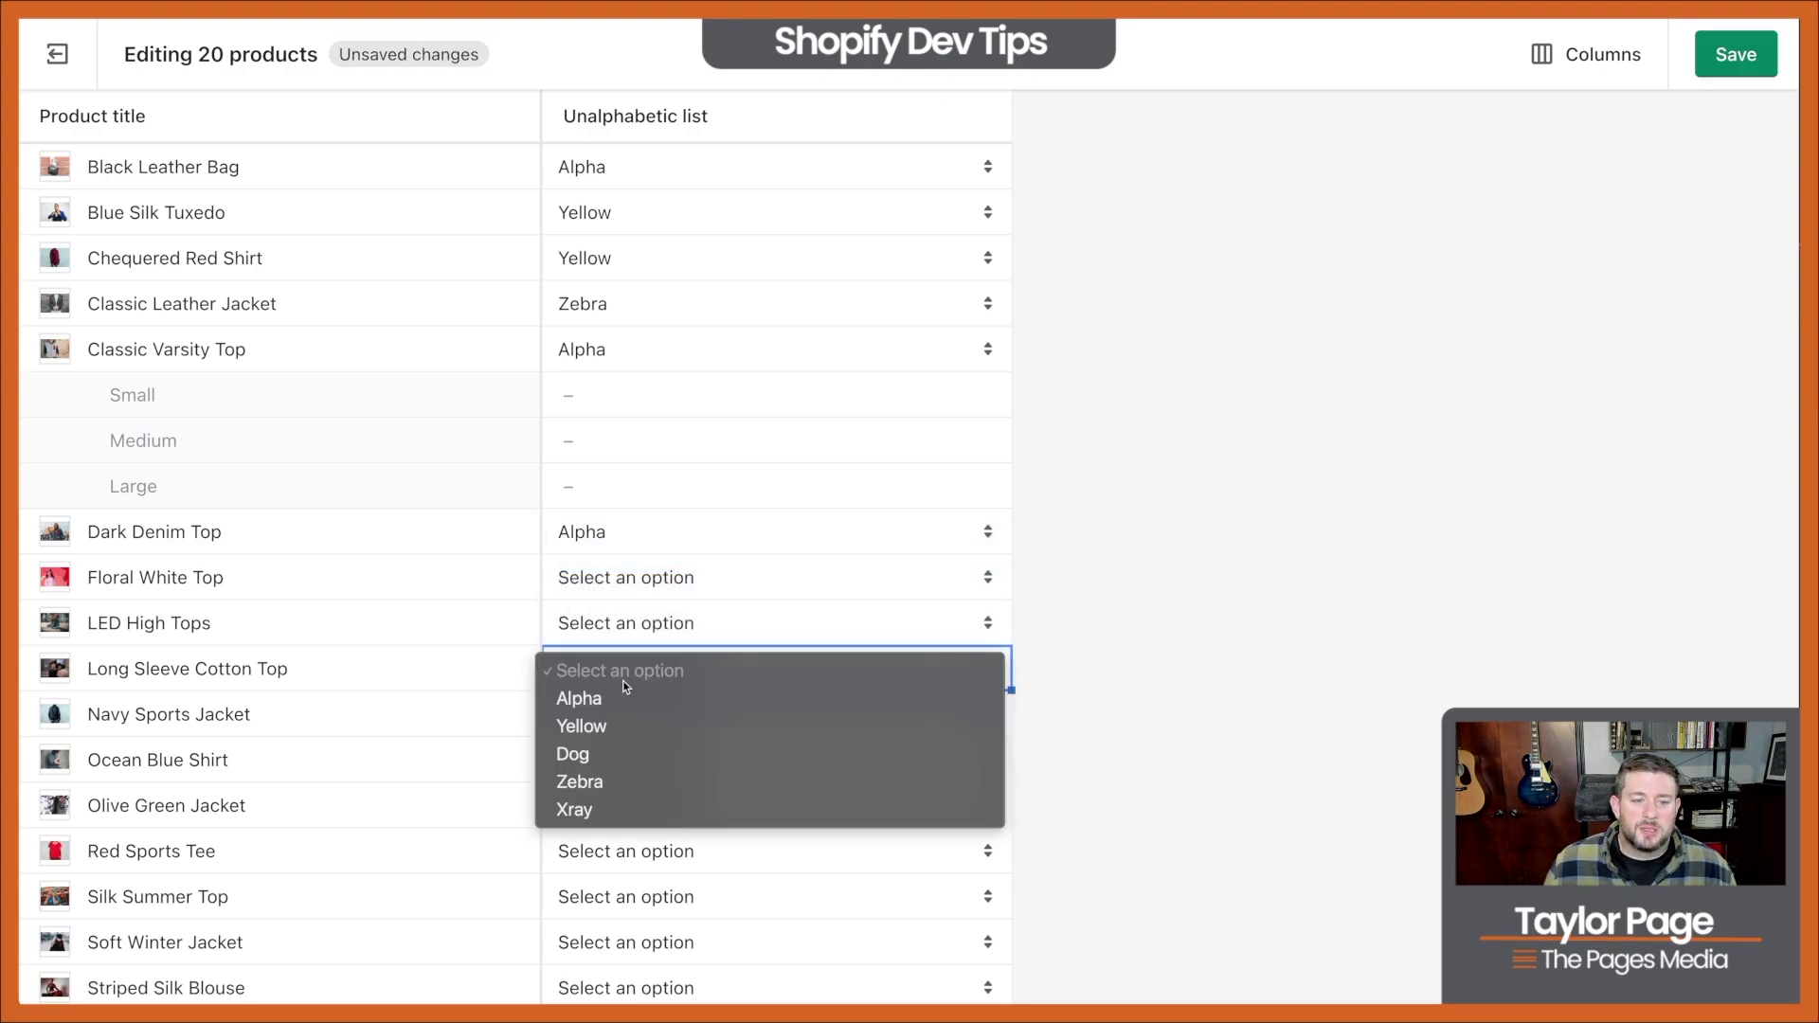
pyautogui.click(617, 753)
pyautogui.click(622, 627)
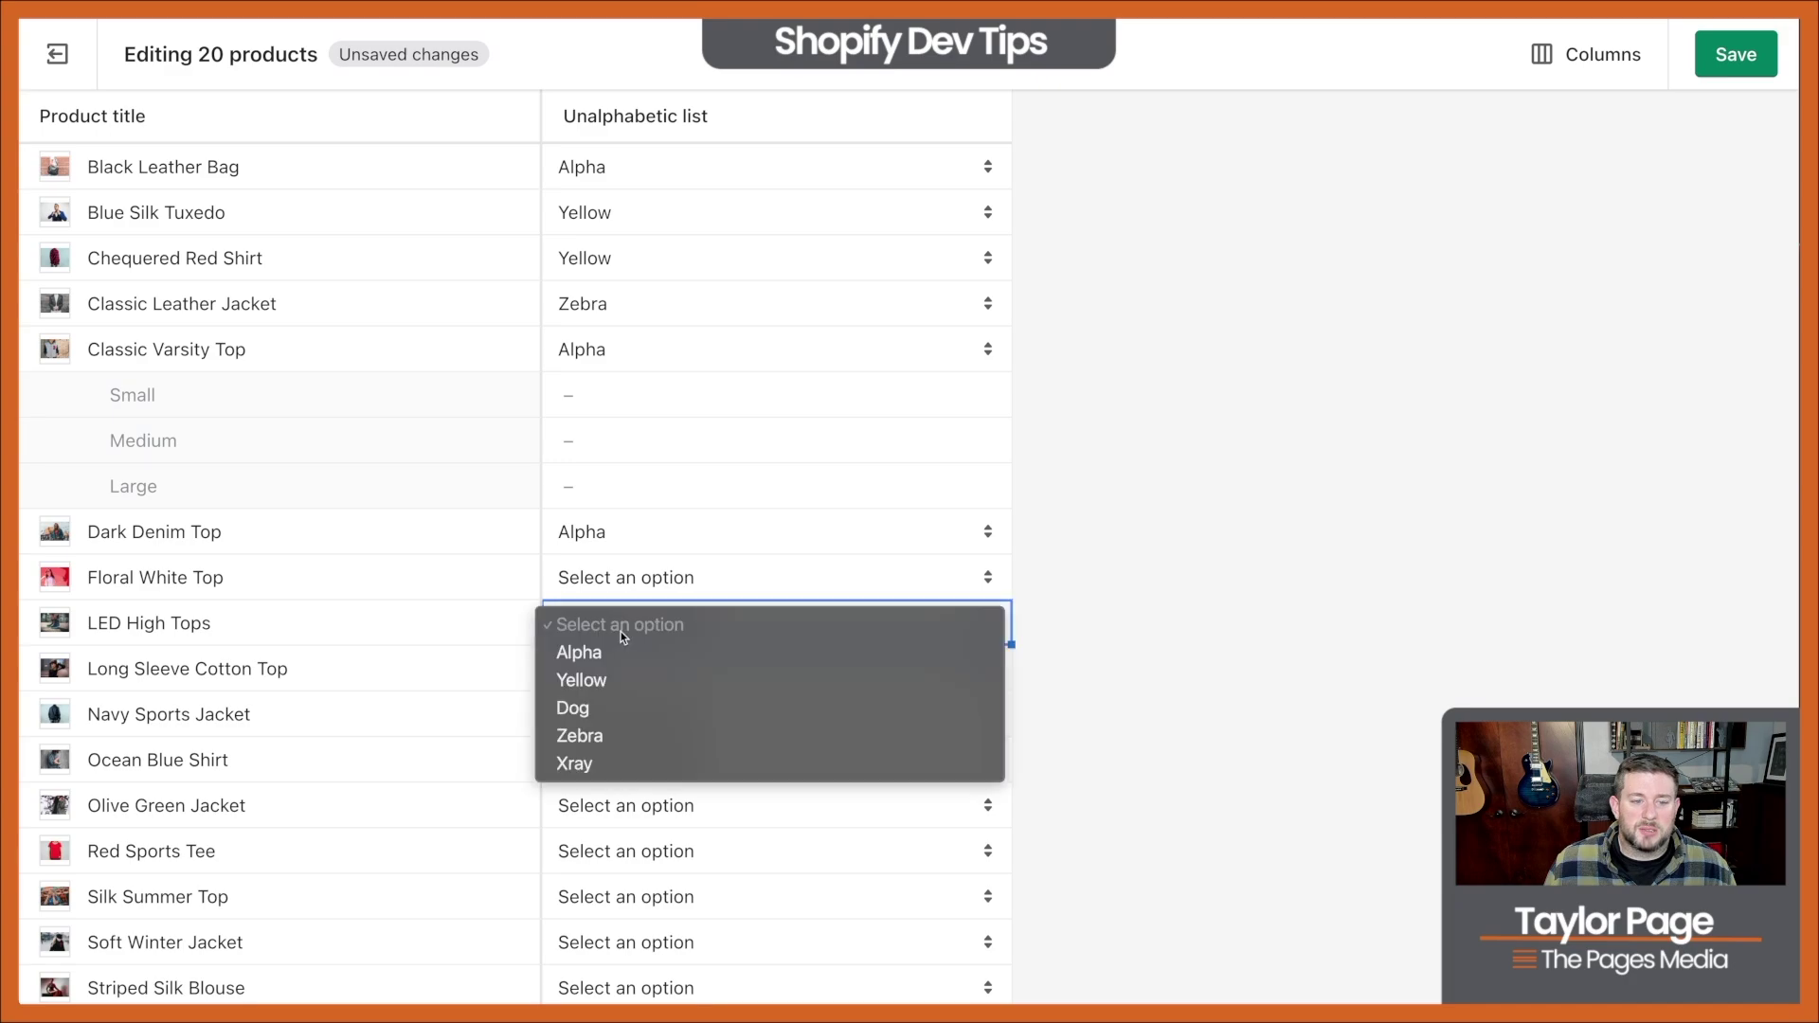
pyautogui.click(605, 676)
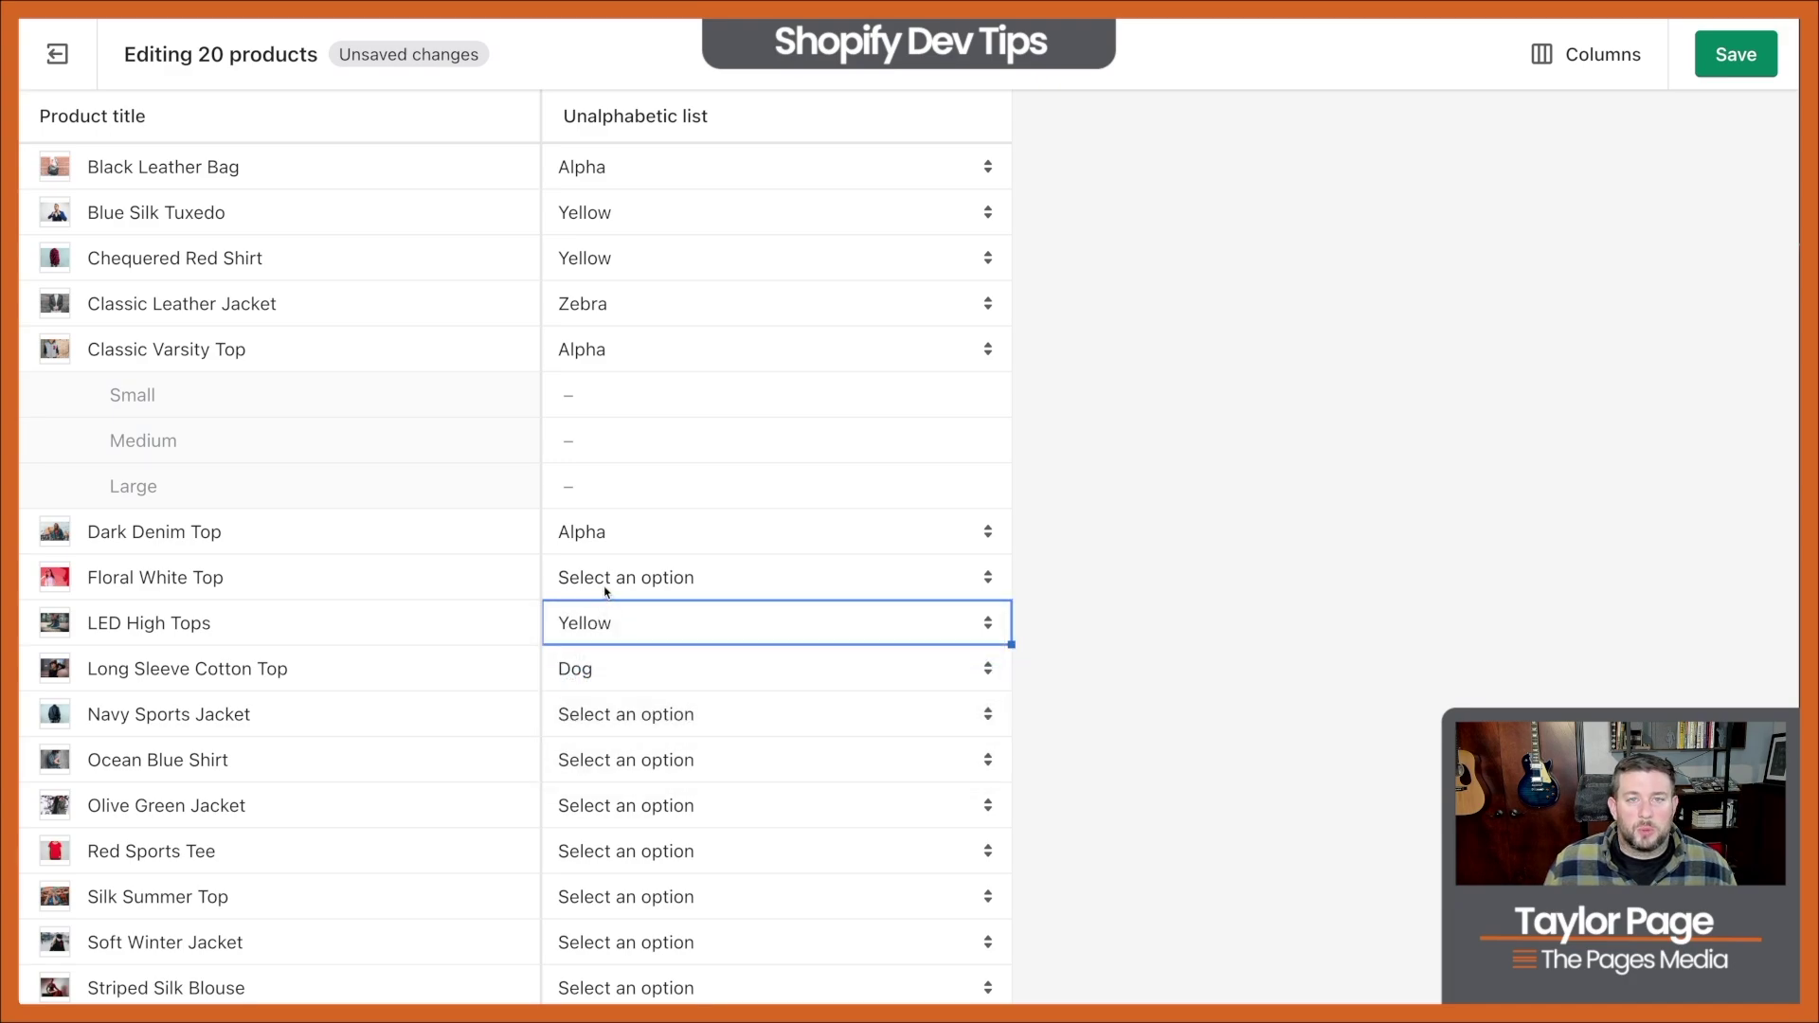
pyautogui.click(604, 580)
pyautogui.click(605, 718)
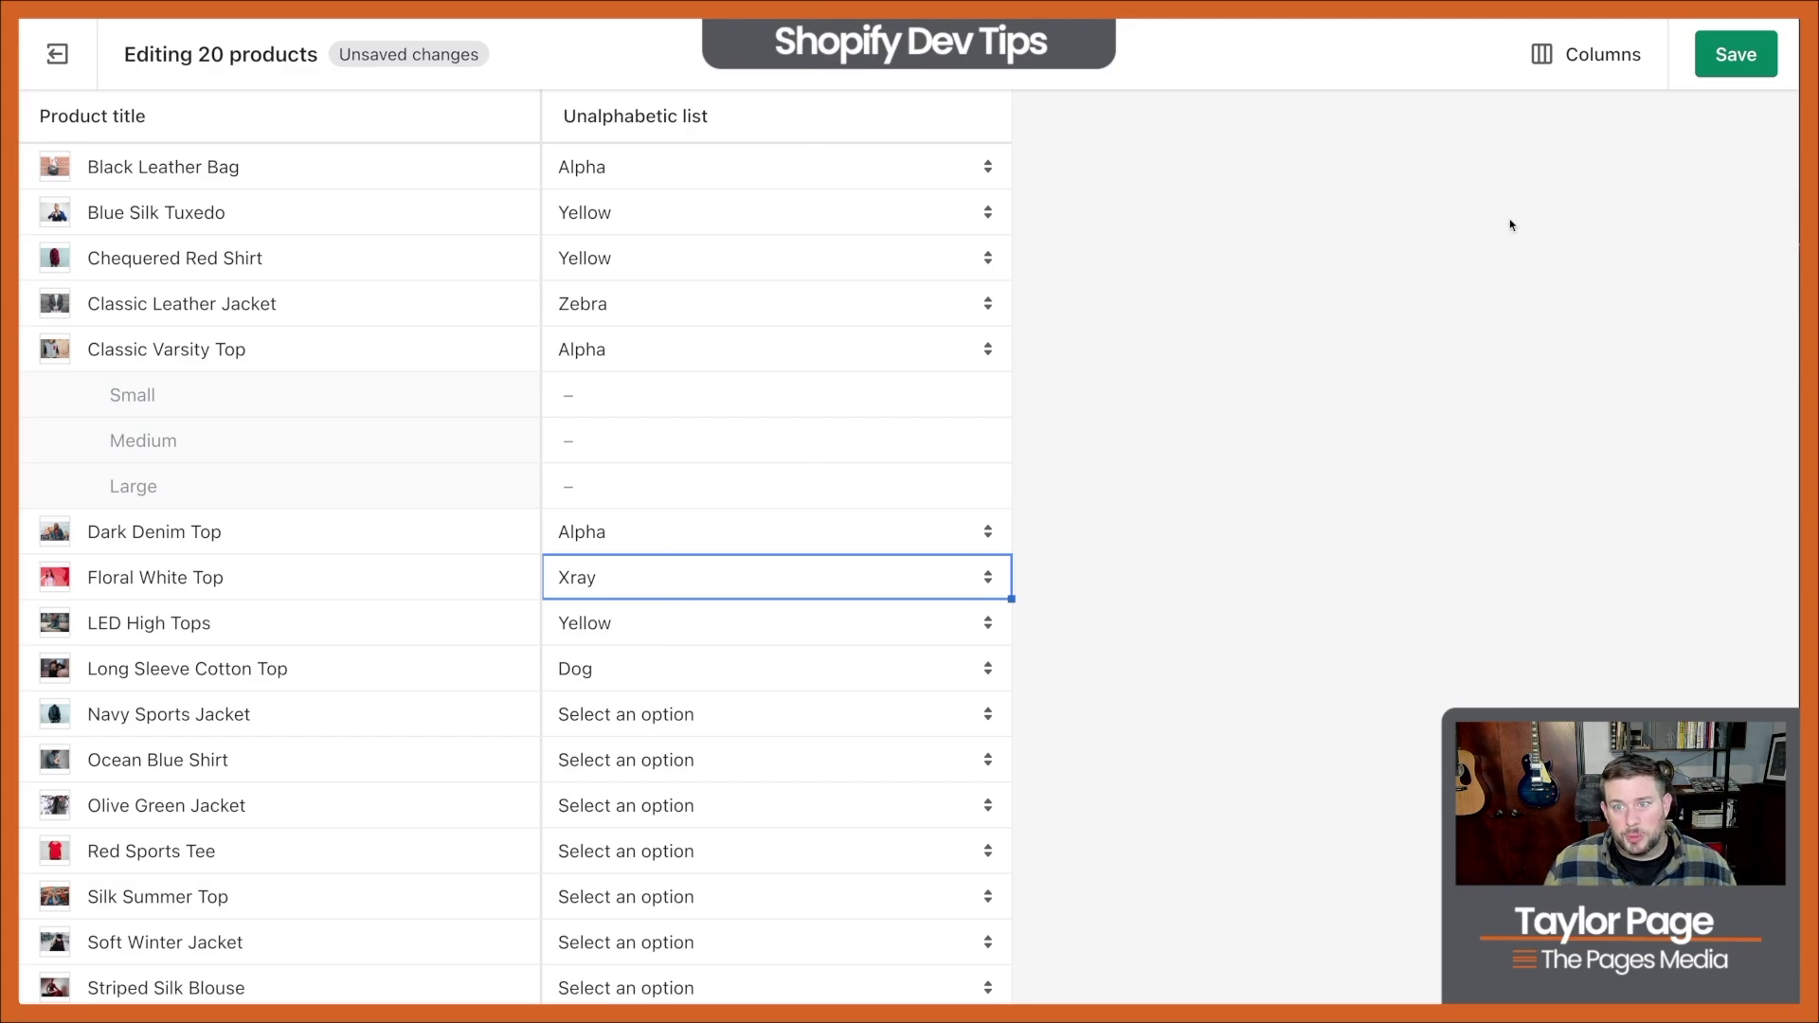
pyautogui.click(1713, 65)
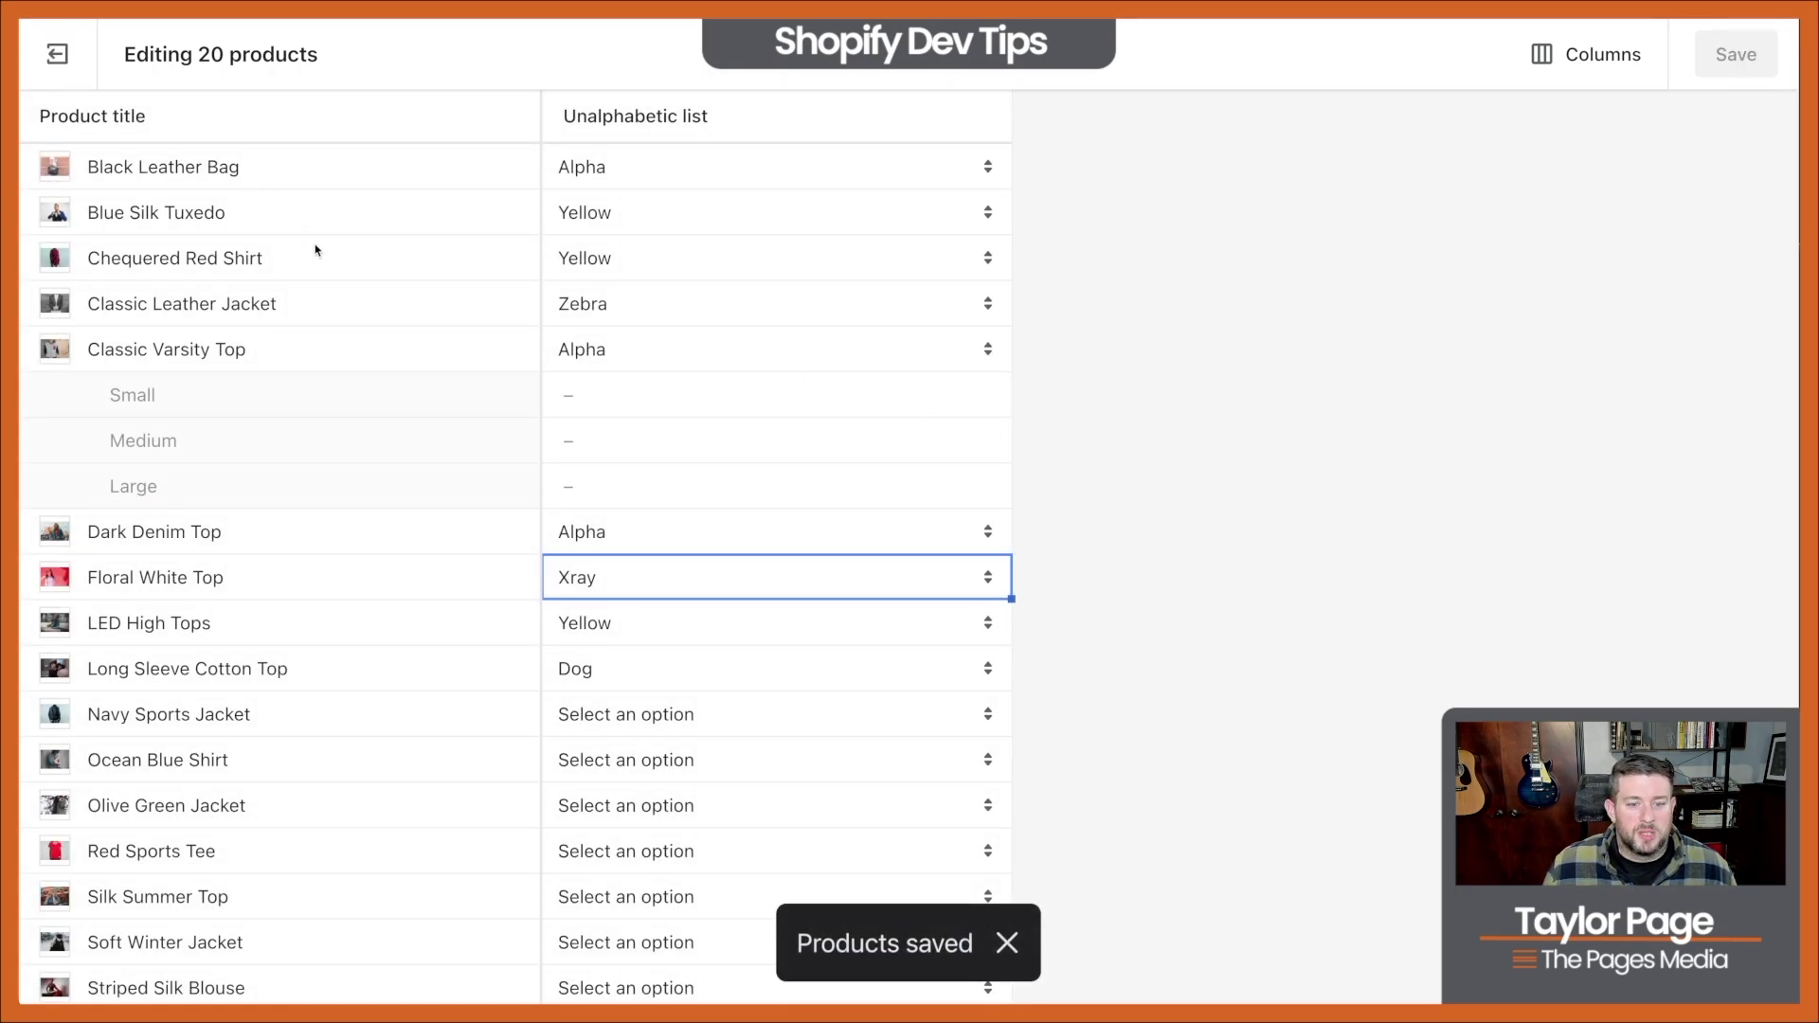
# - Leave the bulk editor and open Floral White Top to check its Unalphabetic list shows Xray
pyautogui.click(57, 54)
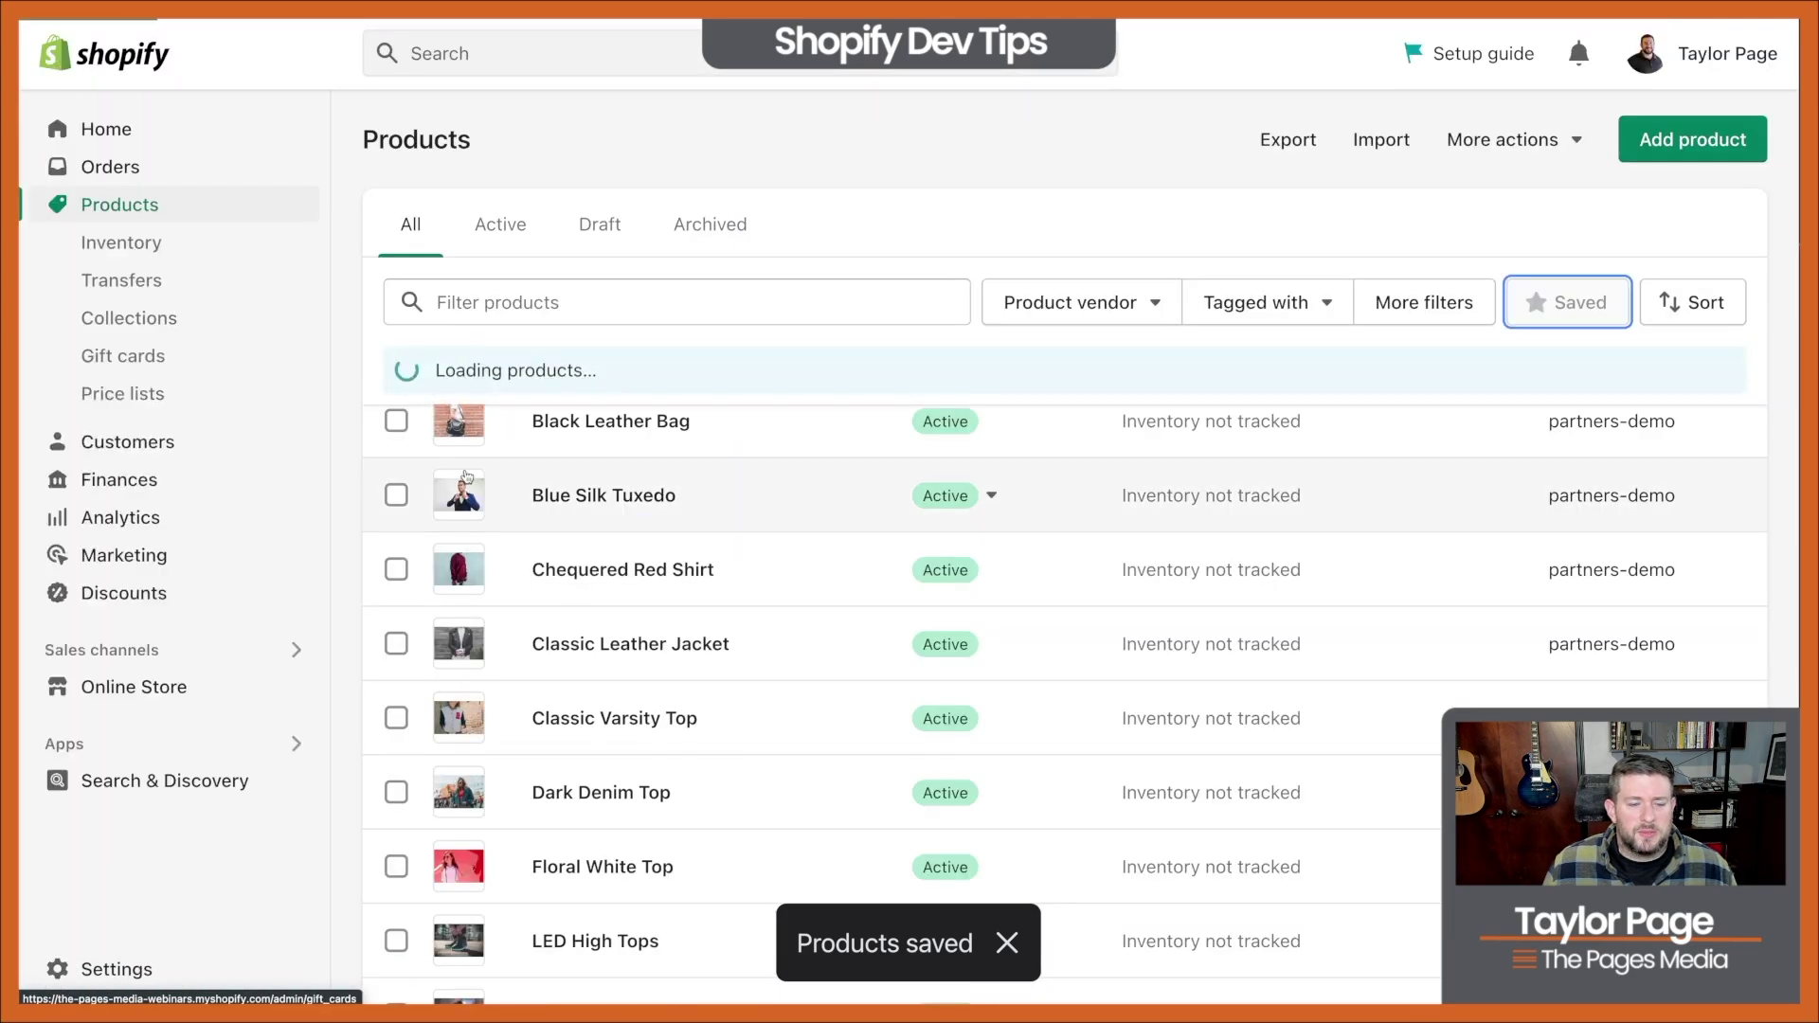
pyautogui.scroll(-3, 464, 476)
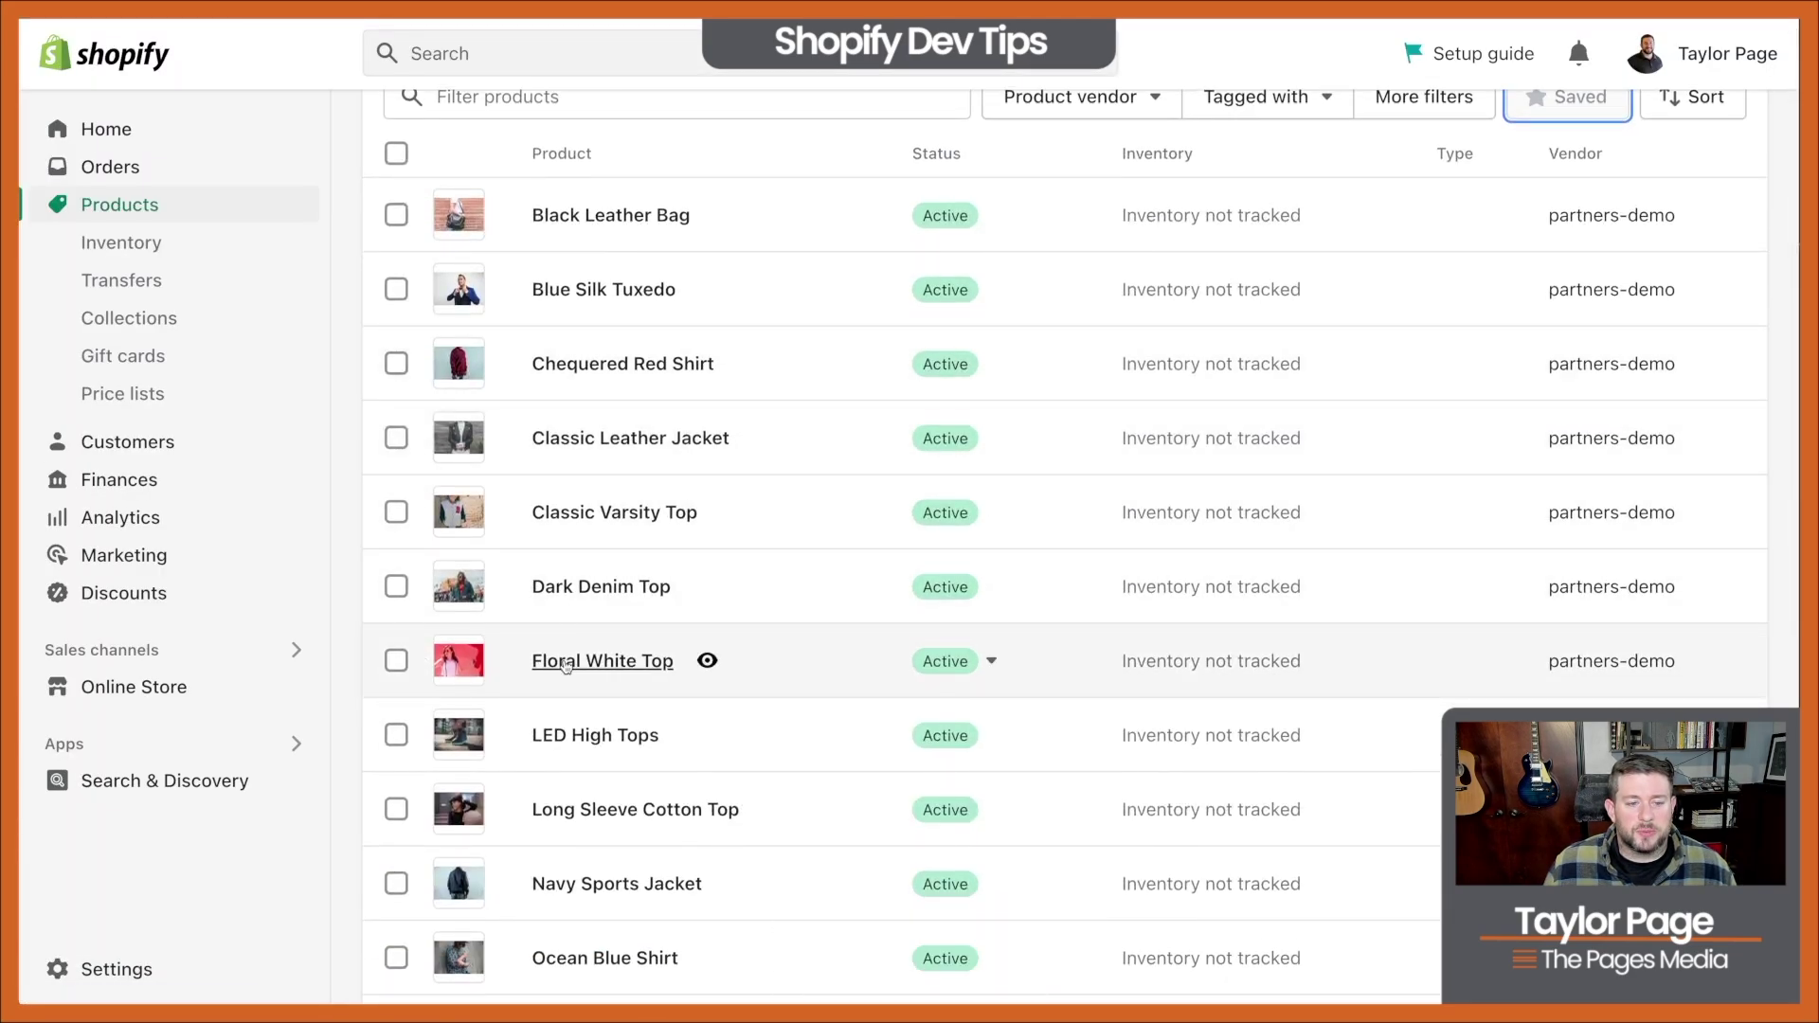
pyautogui.click(565, 663)
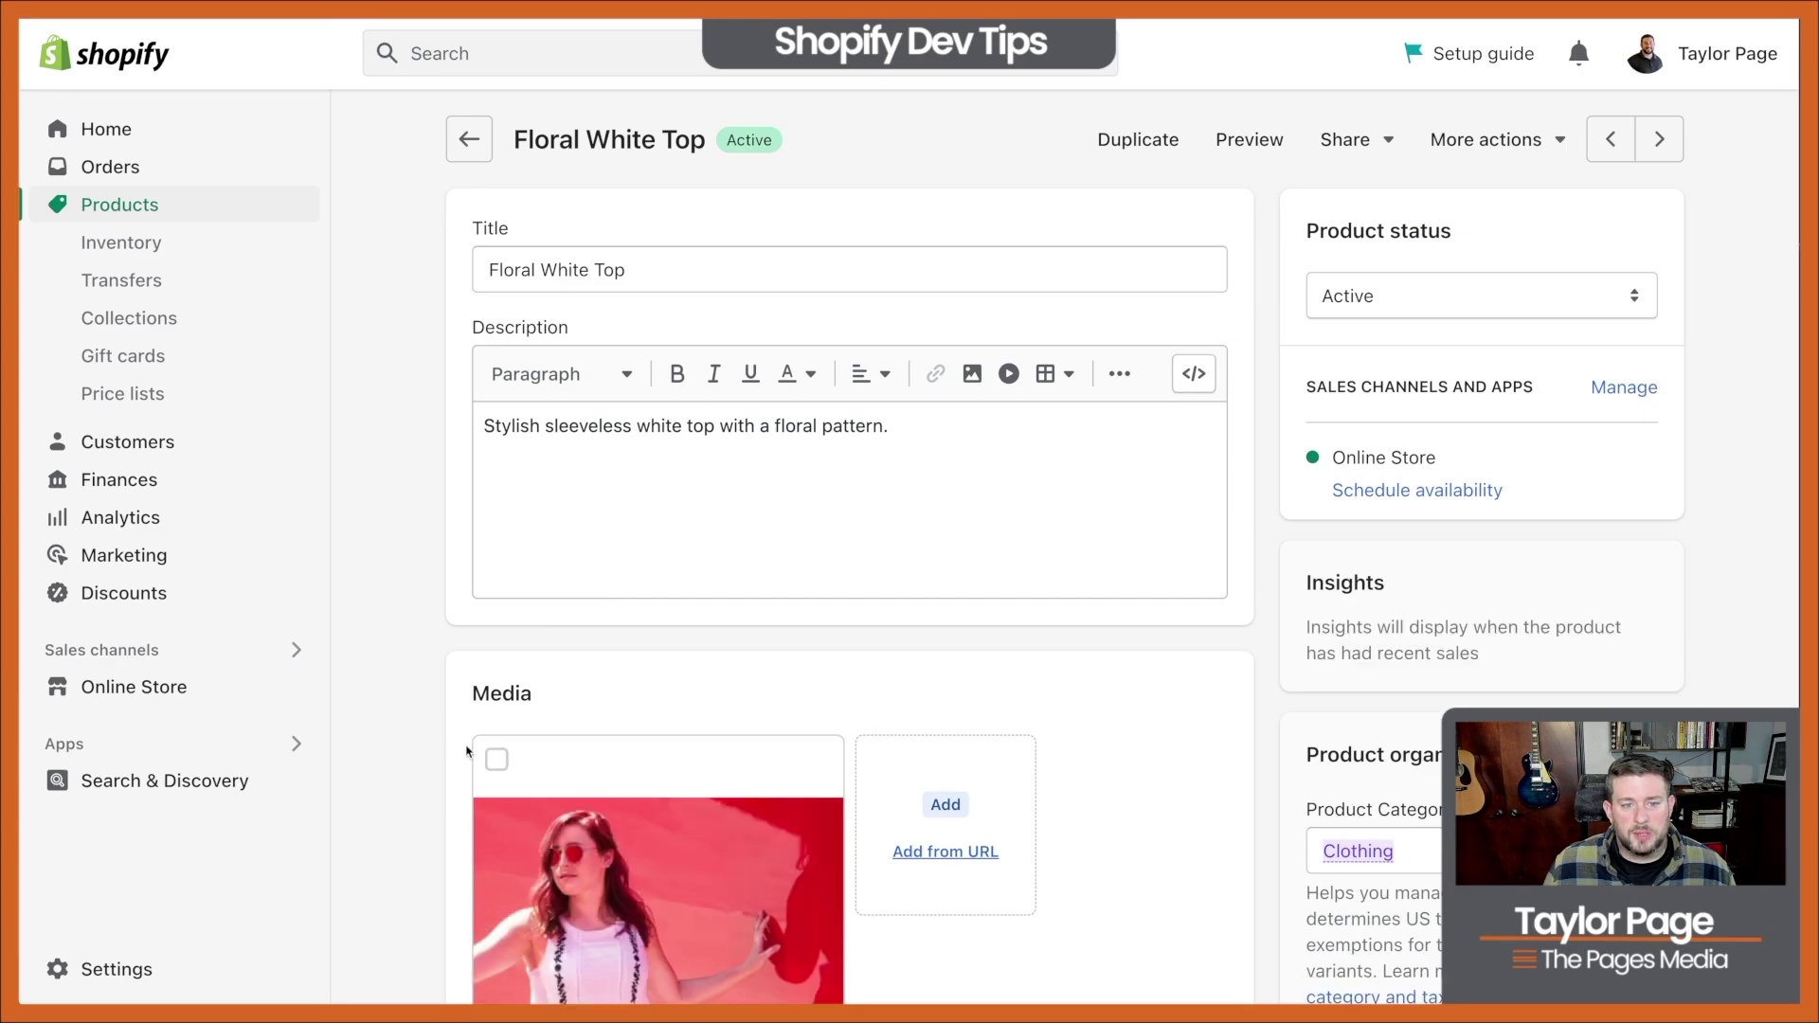
pyautogui.scroll(-20, 466, 751)
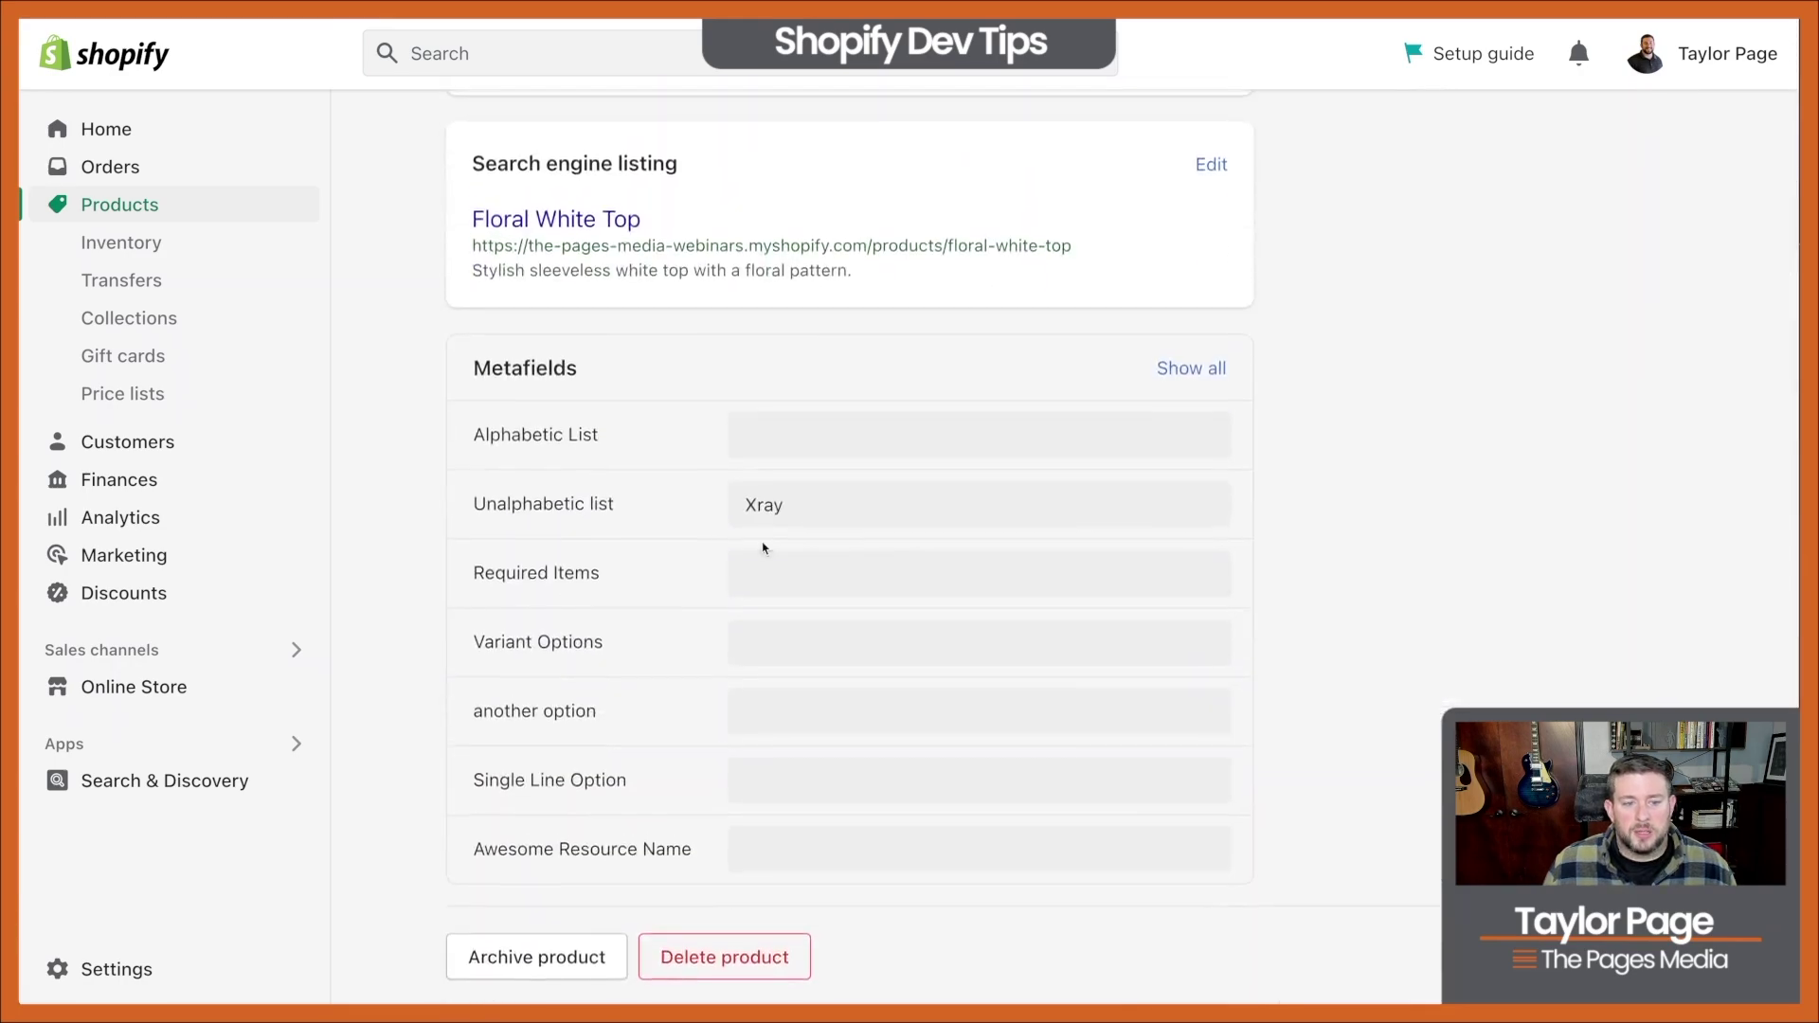
pyautogui.click(795, 516)
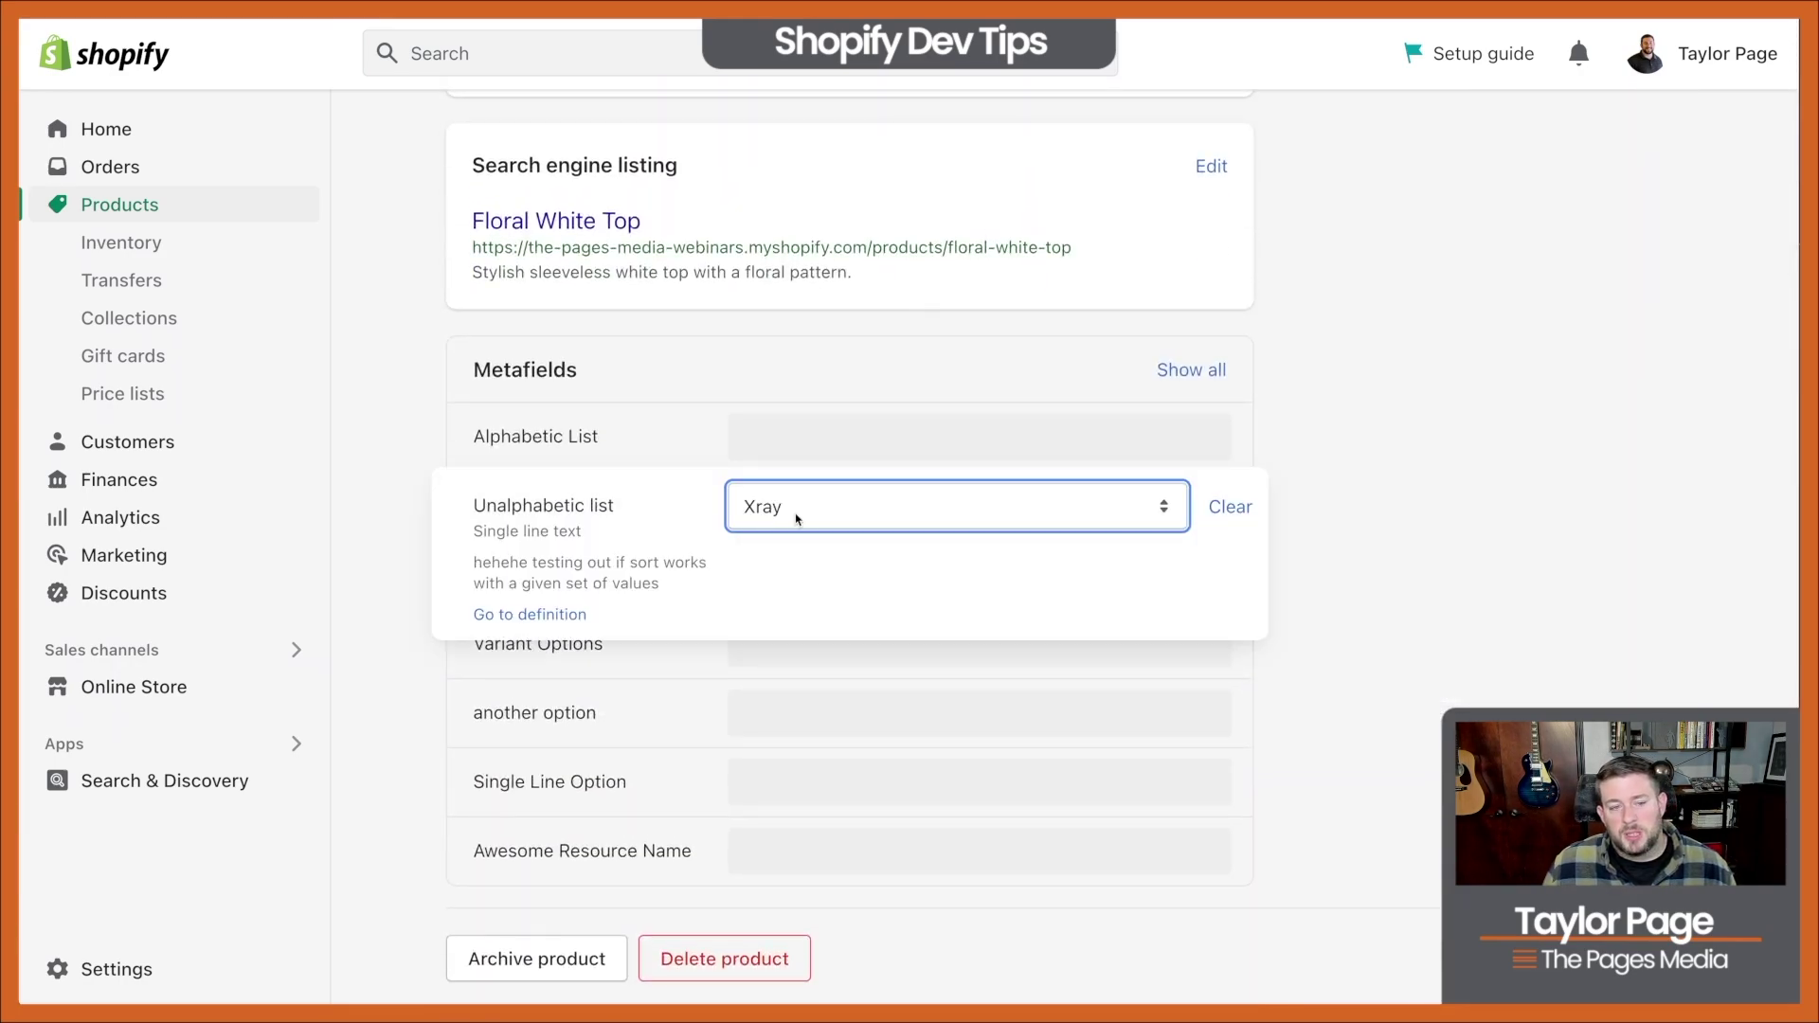
pyautogui.click(421, 478)
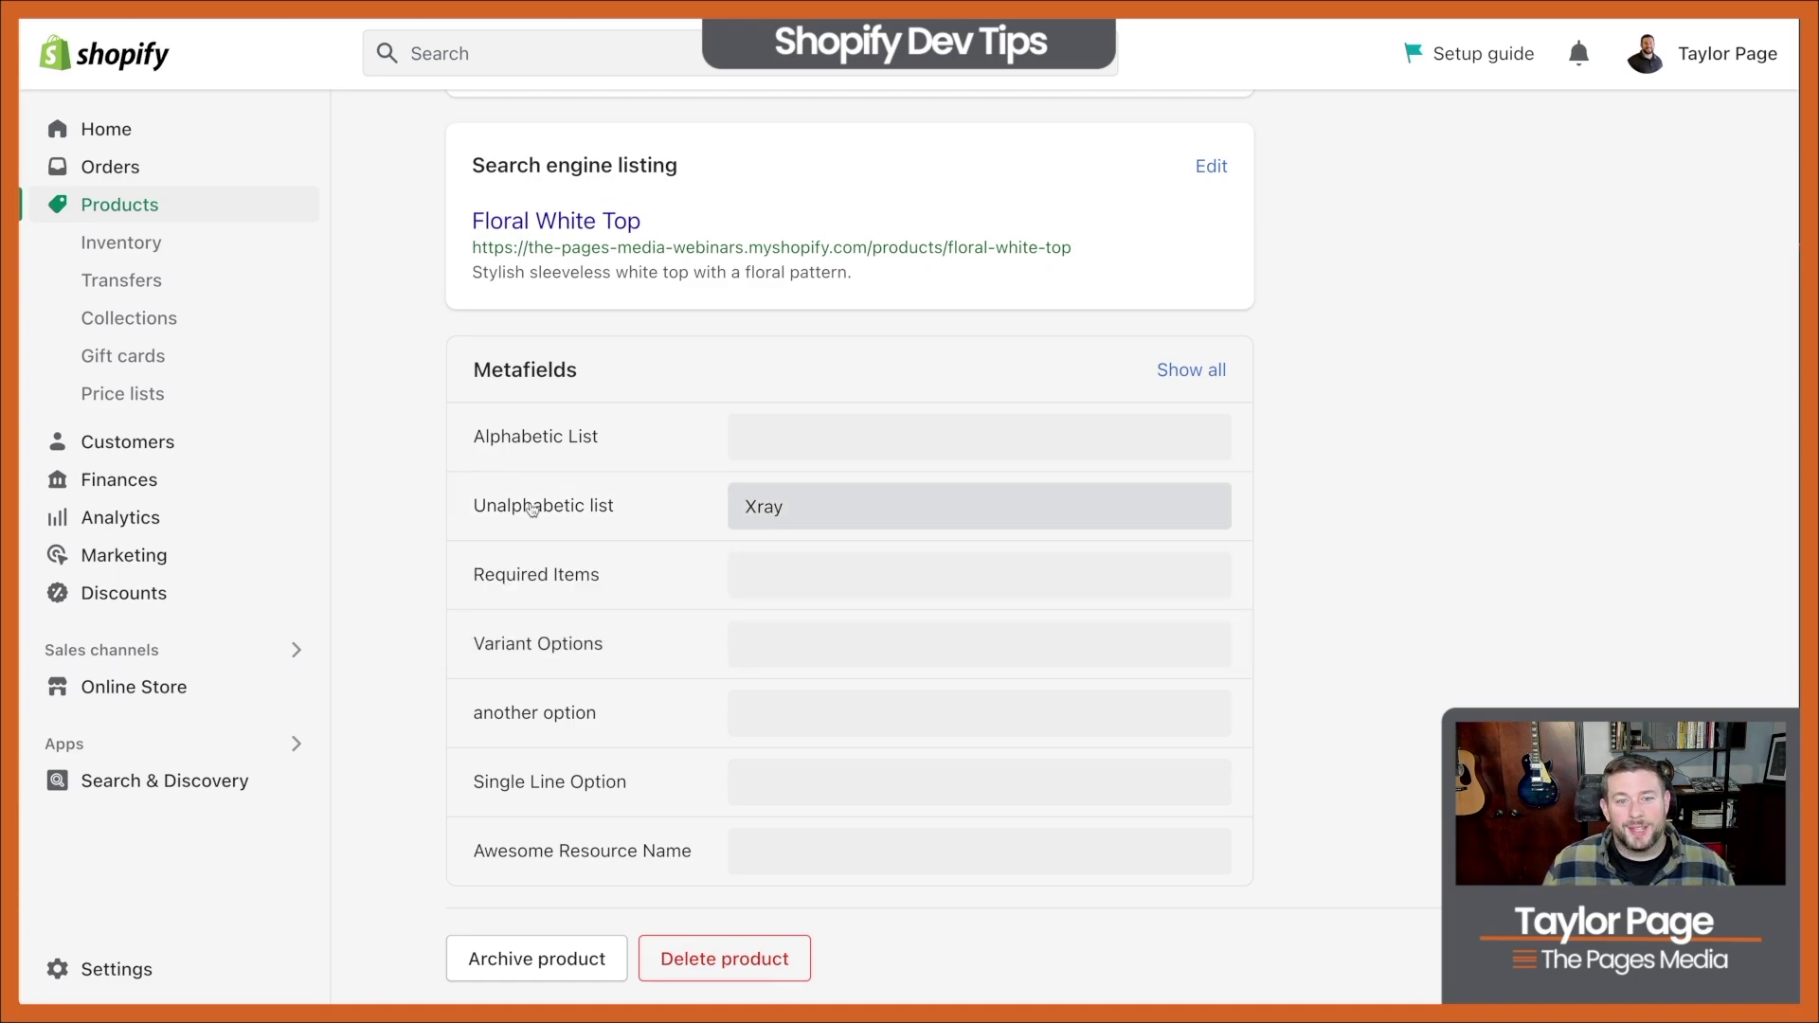